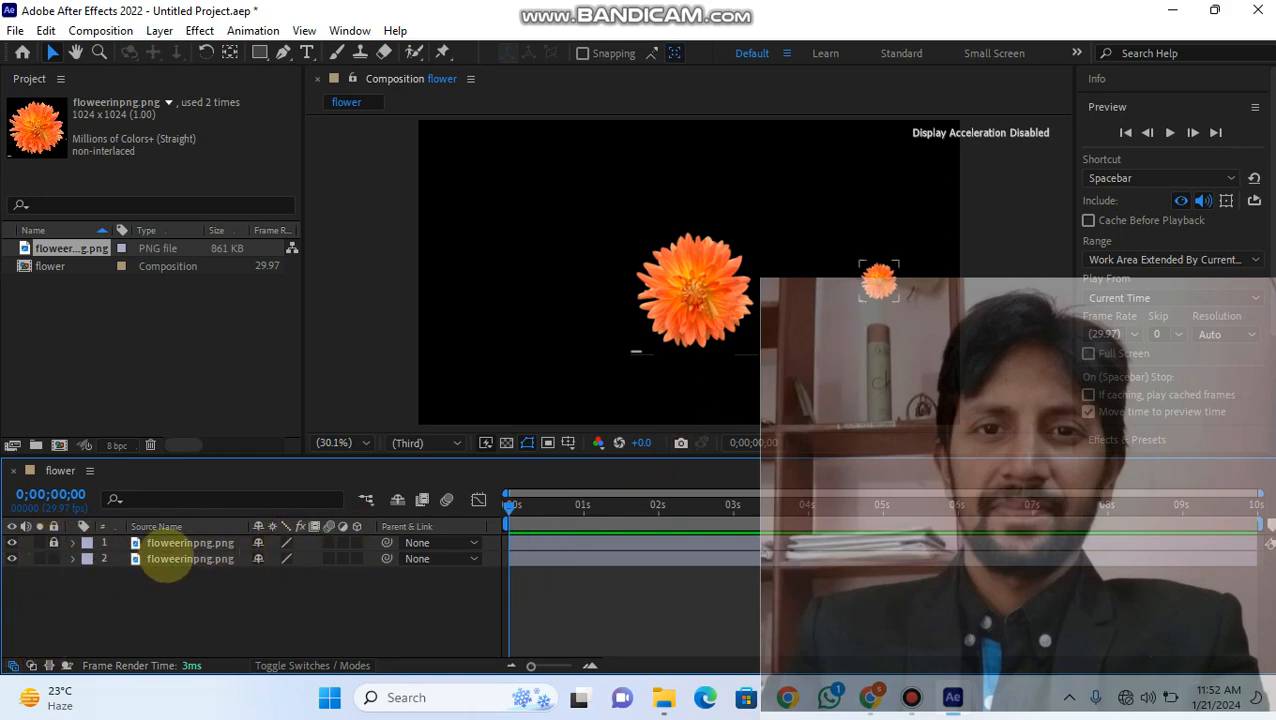
Step: Reveal the second flower layer's transform properties and enlarge the small flower to a scale of about 27.3 by 28%
click(165, 559)
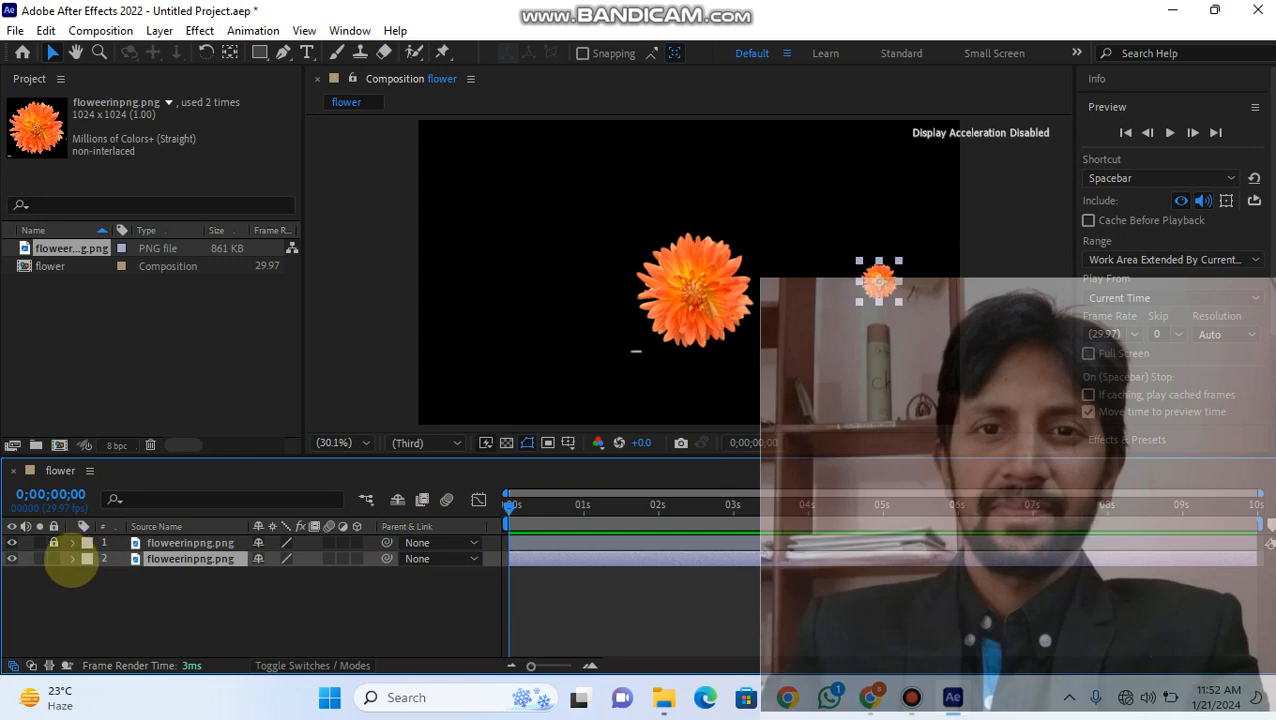
click(72, 559)
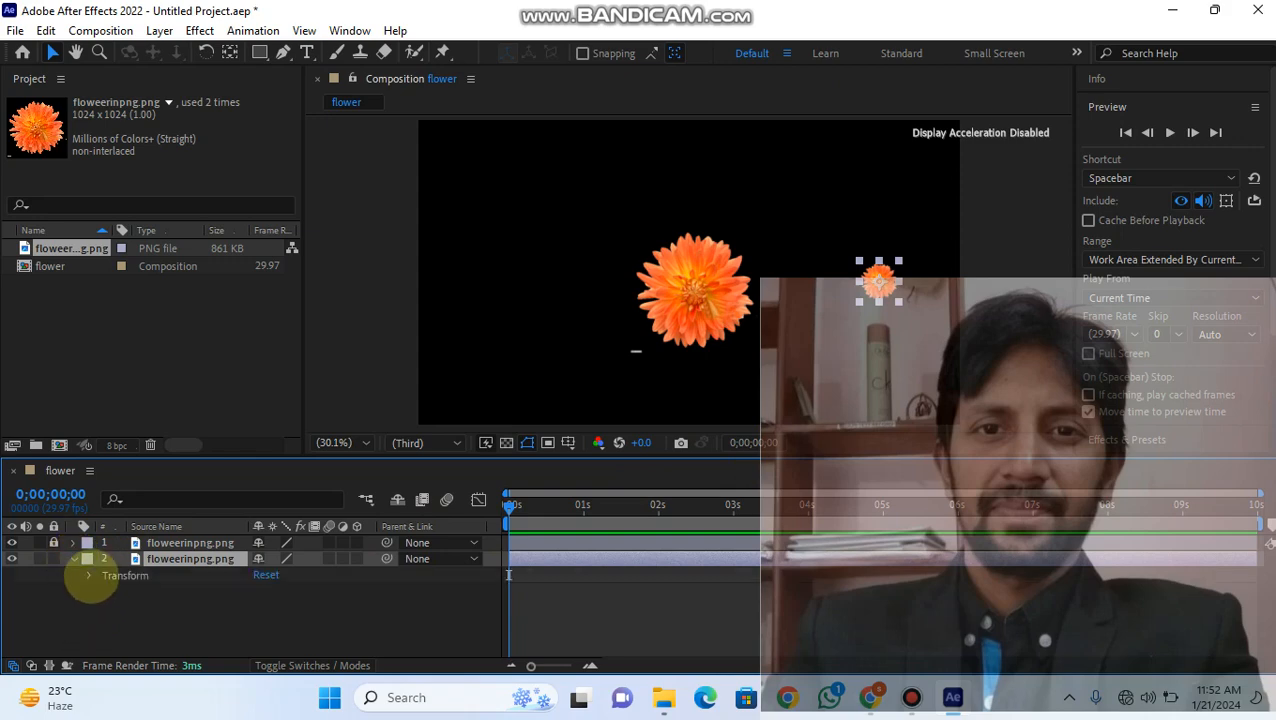
click(87, 575)
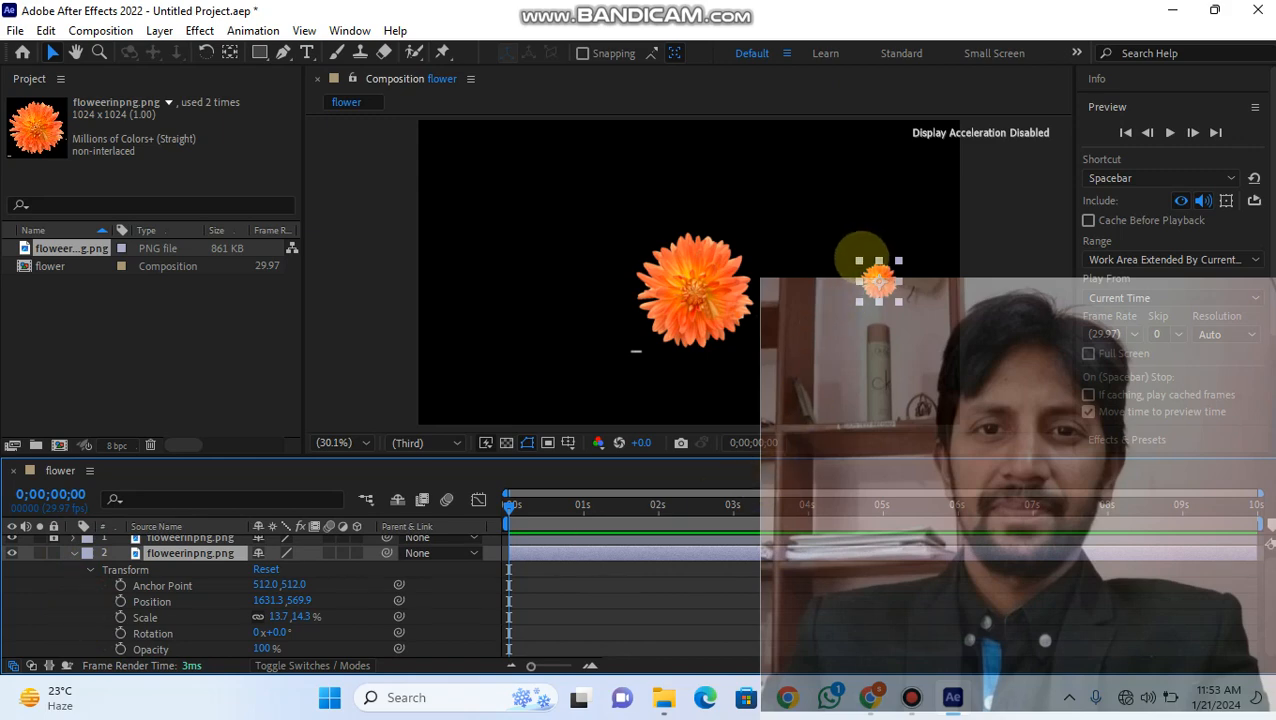
drag(860, 259, 840, 240)
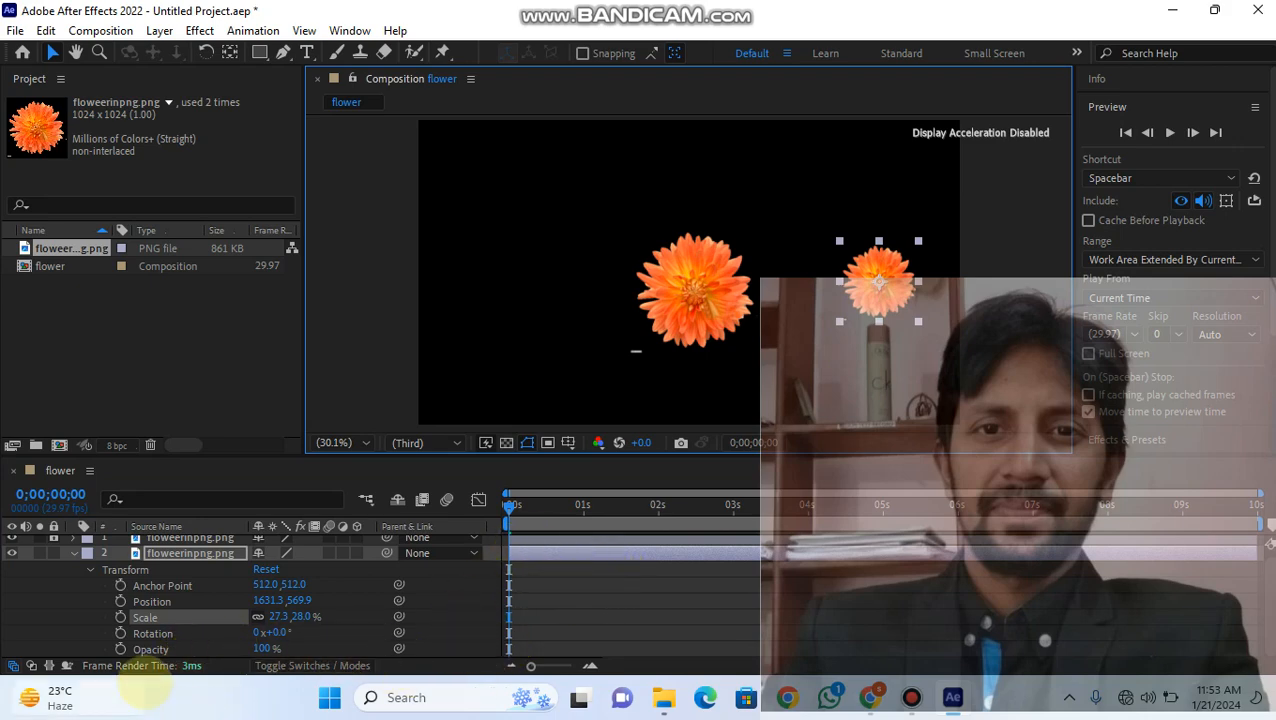
Step: Enable opacity keyframing on the second flower layer at 0;00;00;00 and scrub through the first half second
click(140, 649)
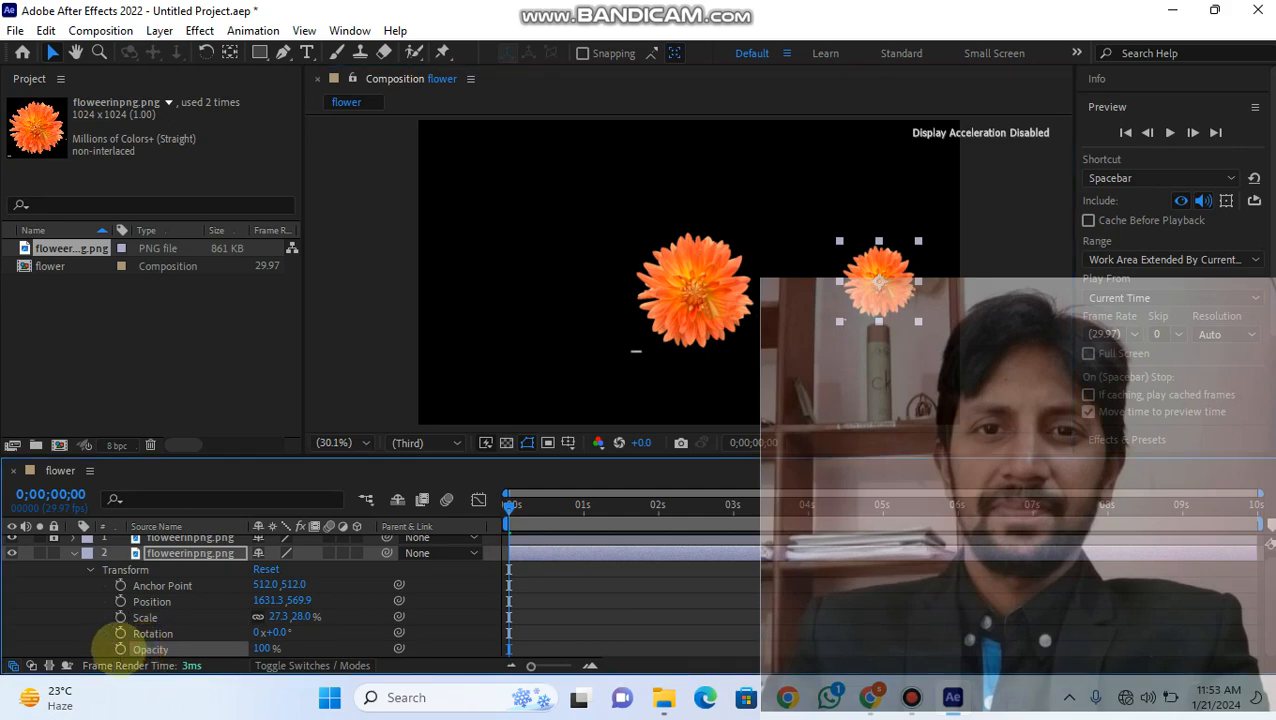
click(120, 649)
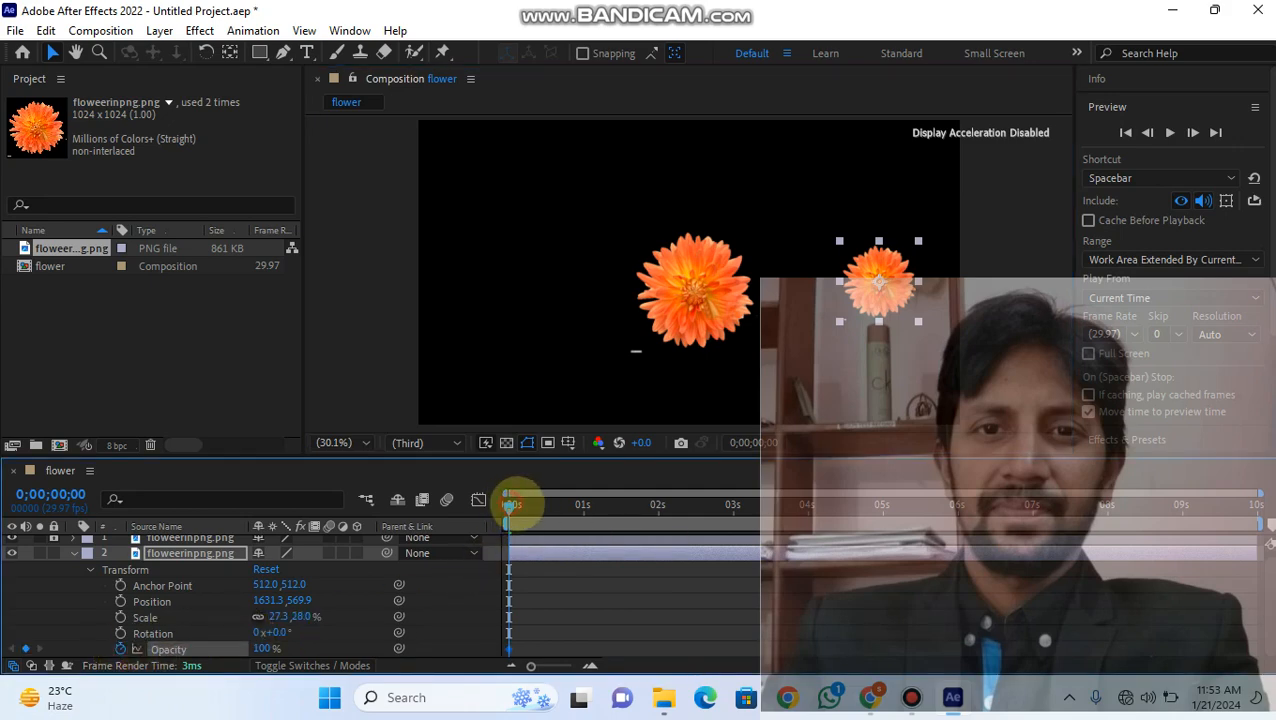
mouse_move(510, 505)
mouse_down()
mouse_move(555, 505)
mouse_move(490, 505)
mouse_move(508, 505)
mouse_up()
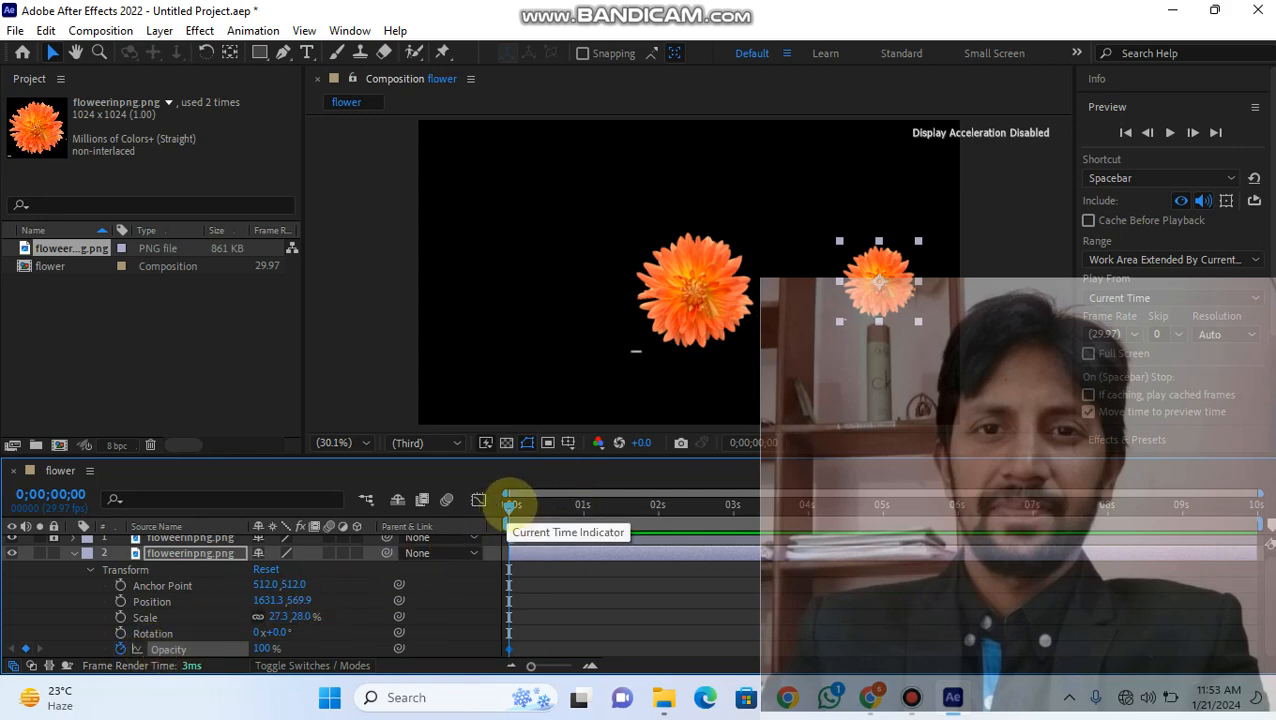
mouse_move(510, 505)
mouse_down()
mouse_move(553, 505)
mouse_move(498, 510)
mouse_up()
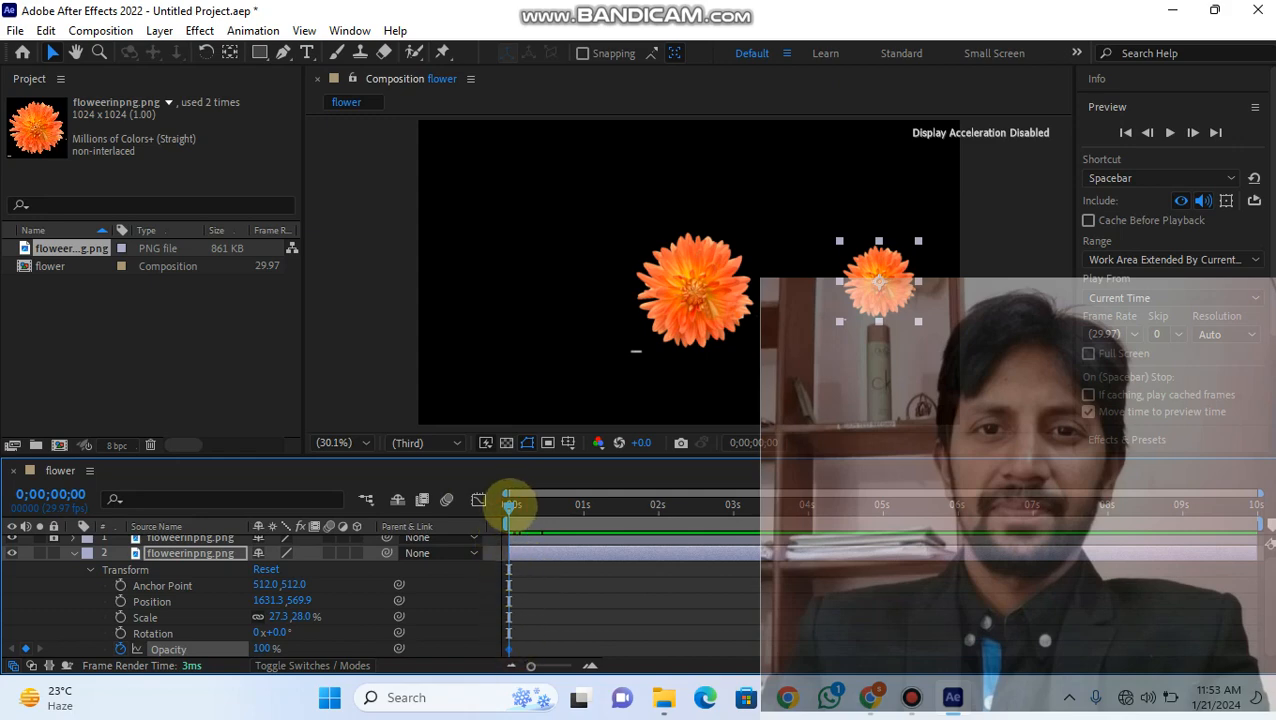
drag(510, 505, 549, 506)
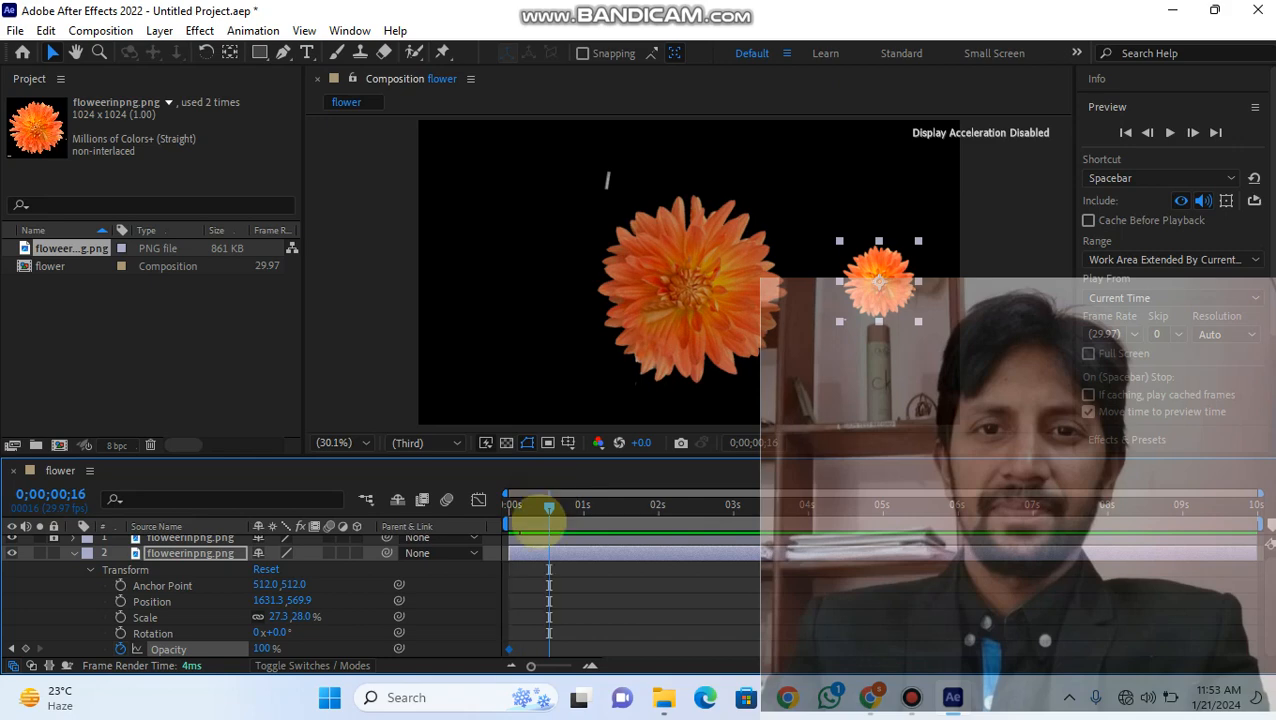
Step: Hide the first flower layer and move the playhead to 0;00;00;21
scroll(441, 592, up, 1)
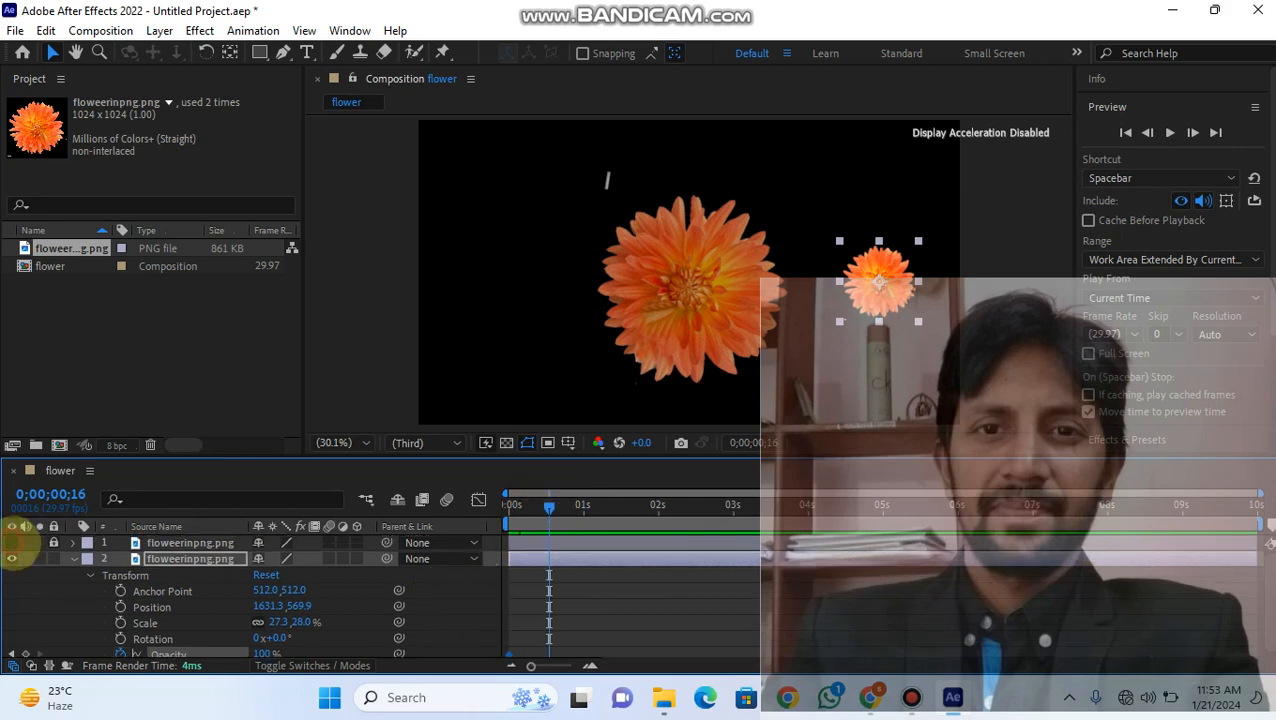
click(12, 542)
mouse_move(549, 506)
mouse_down()
mouse_move(524, 506)
mouse_move(536, 506)
mouse_up()
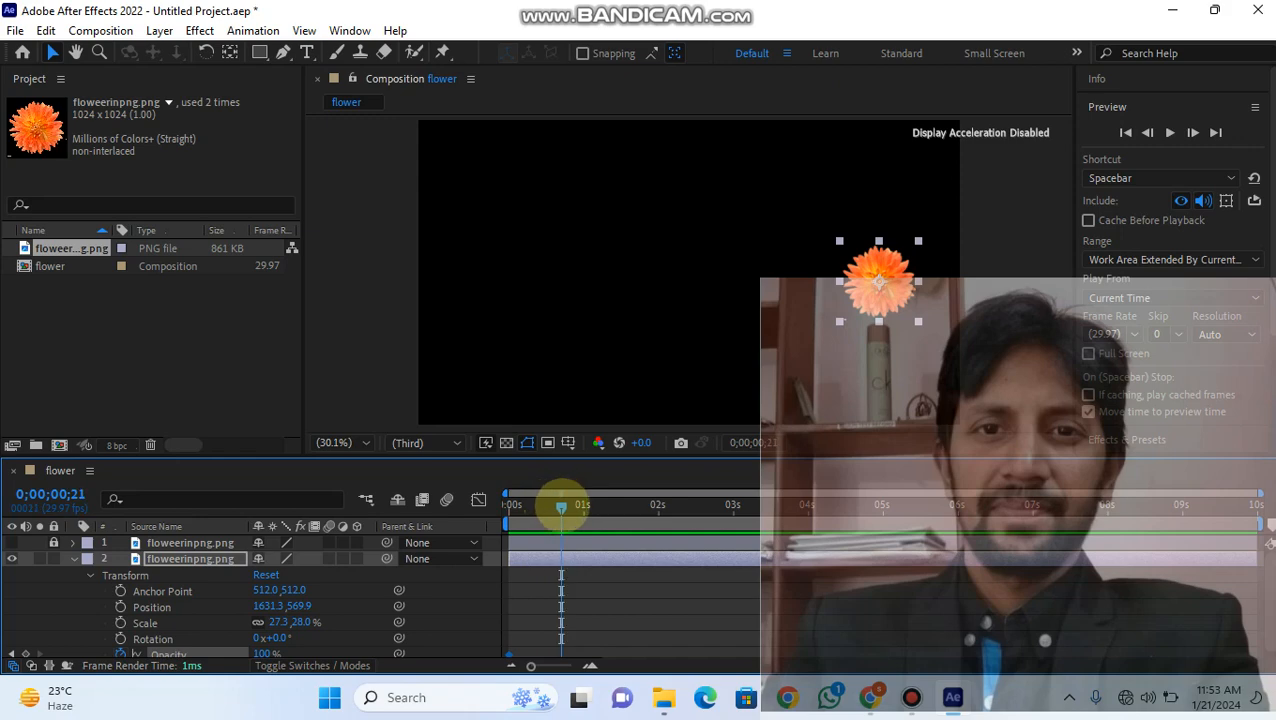
Step: Keyframe the small flower's opacity at 28% at 0;00;00;00 and 100% at 0;00;00;21
scroll(327, 598, down, 1)
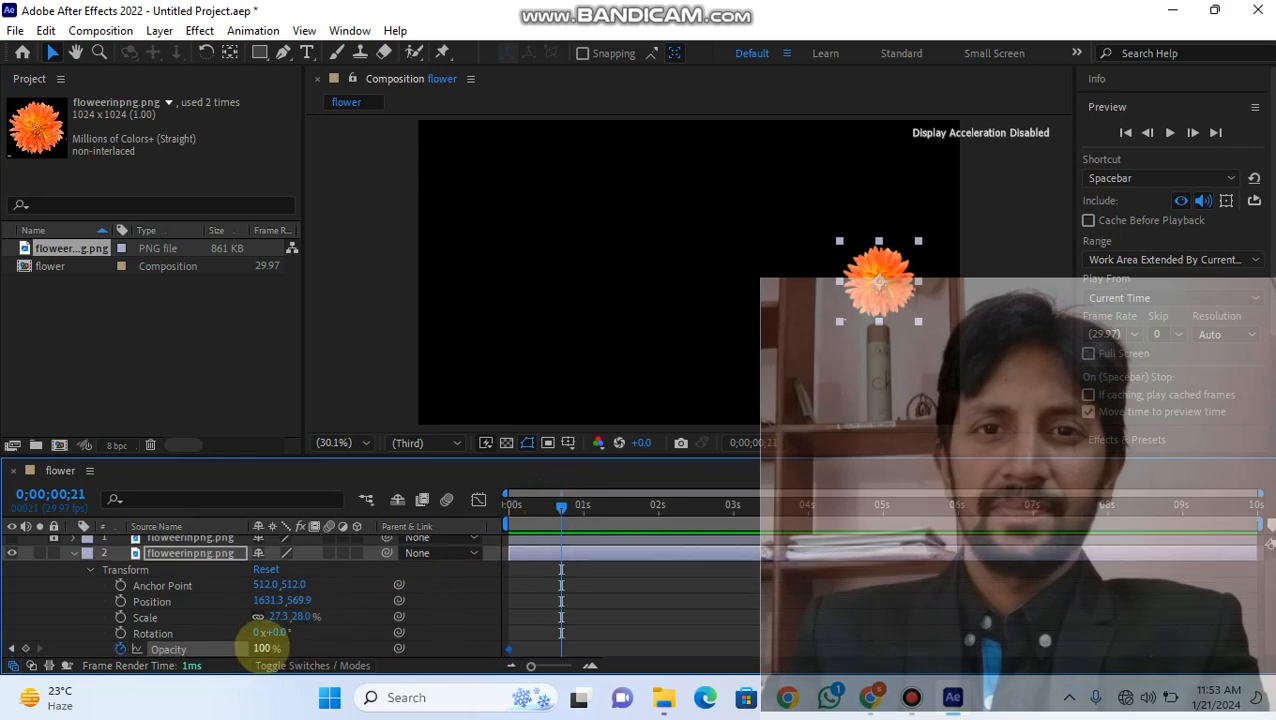
drag(558, 506, 490, 515)
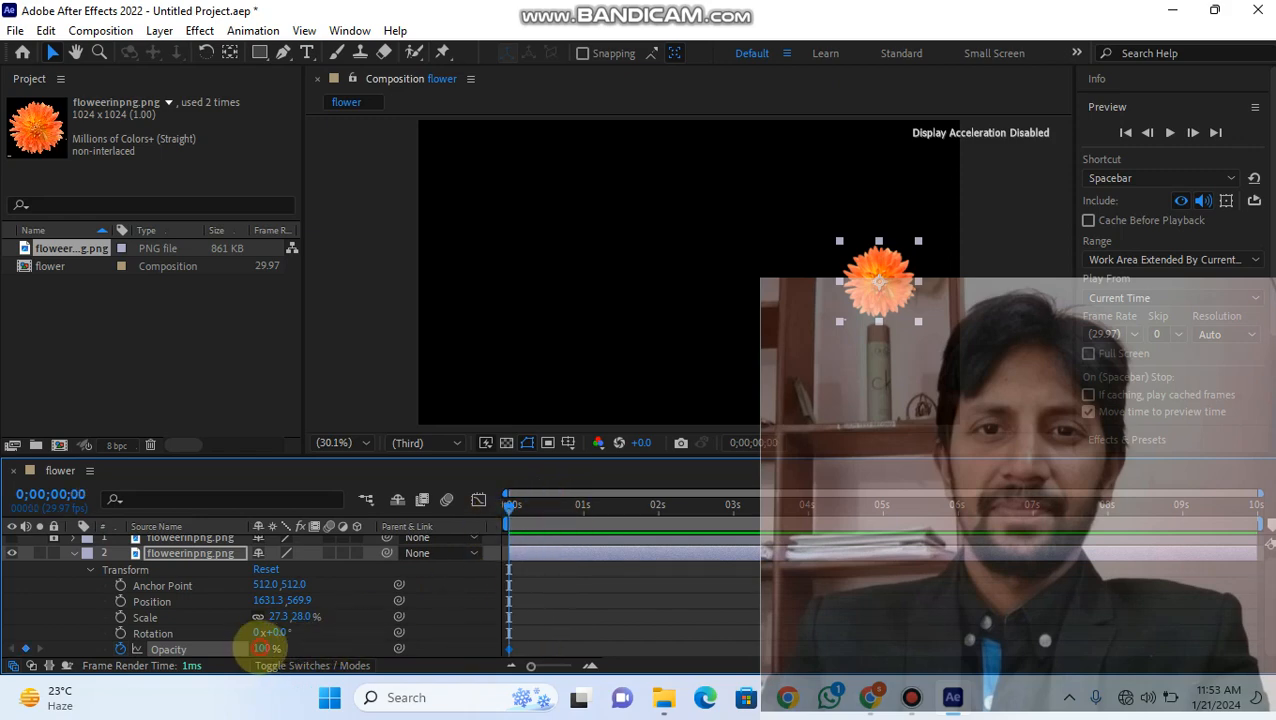
drag(263, 649, 190, 651)
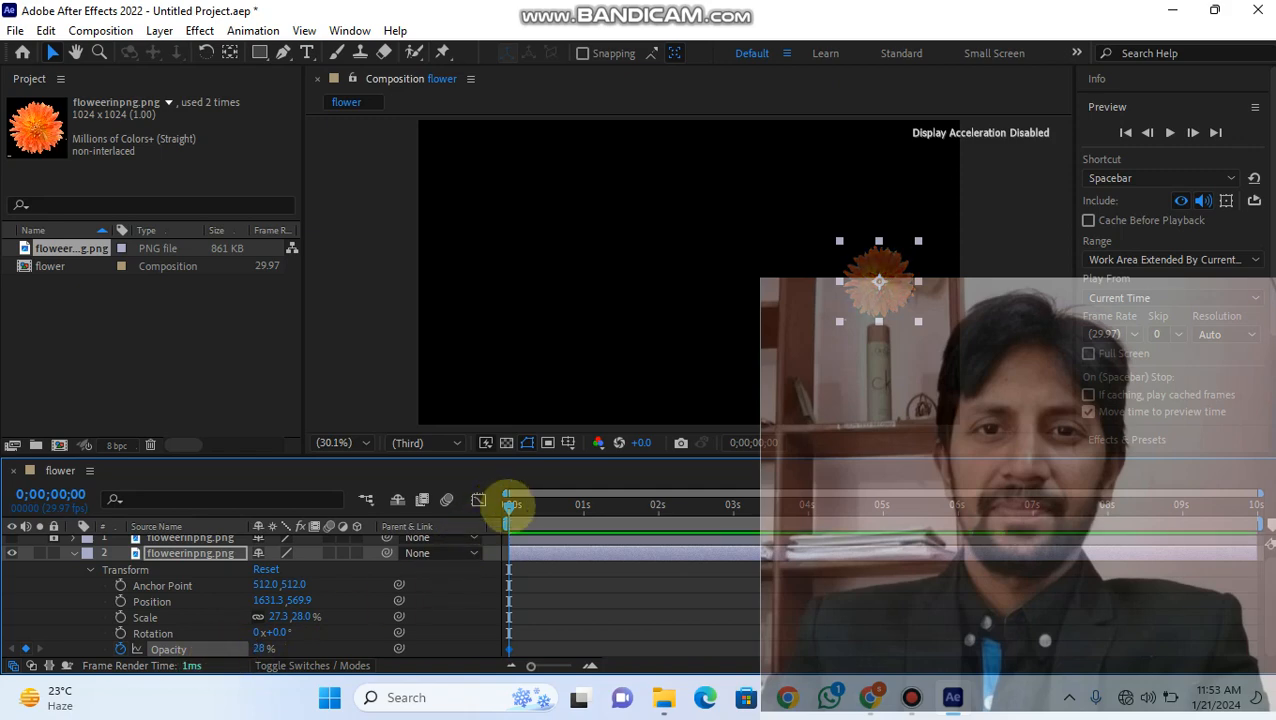
drag(510, 505, 551, 507)
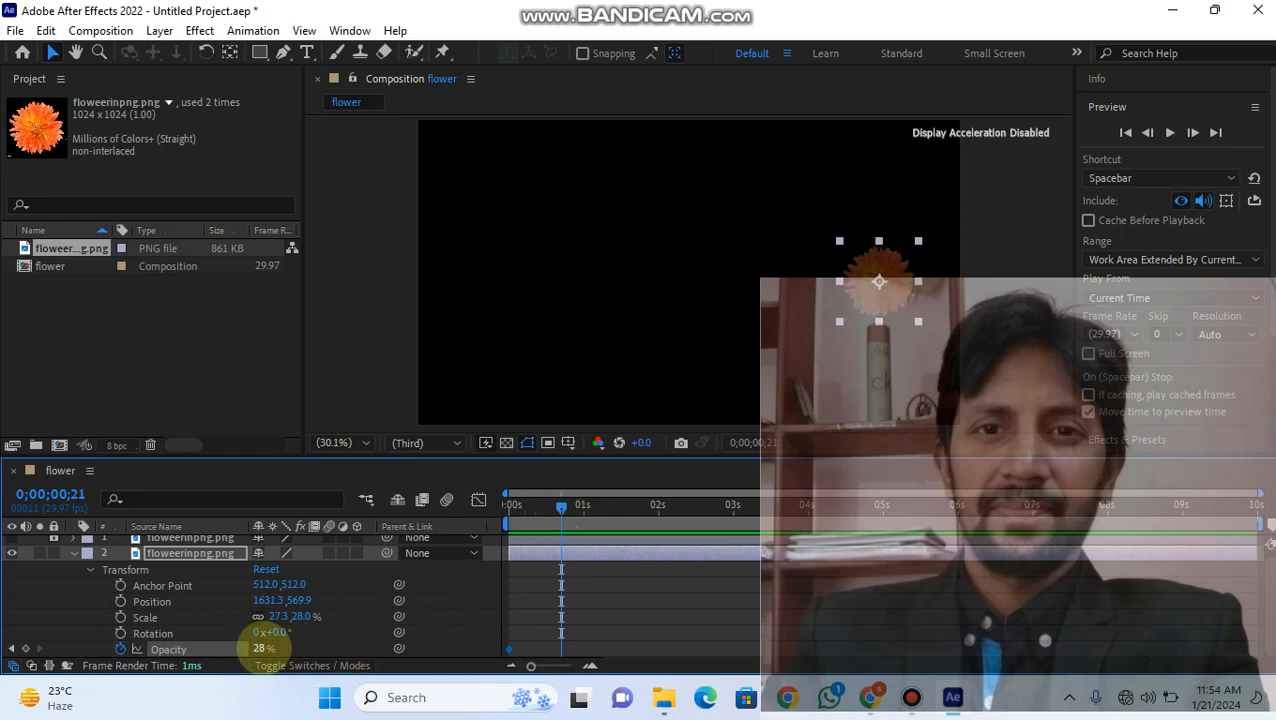
drag(262, 650, 322, 640)
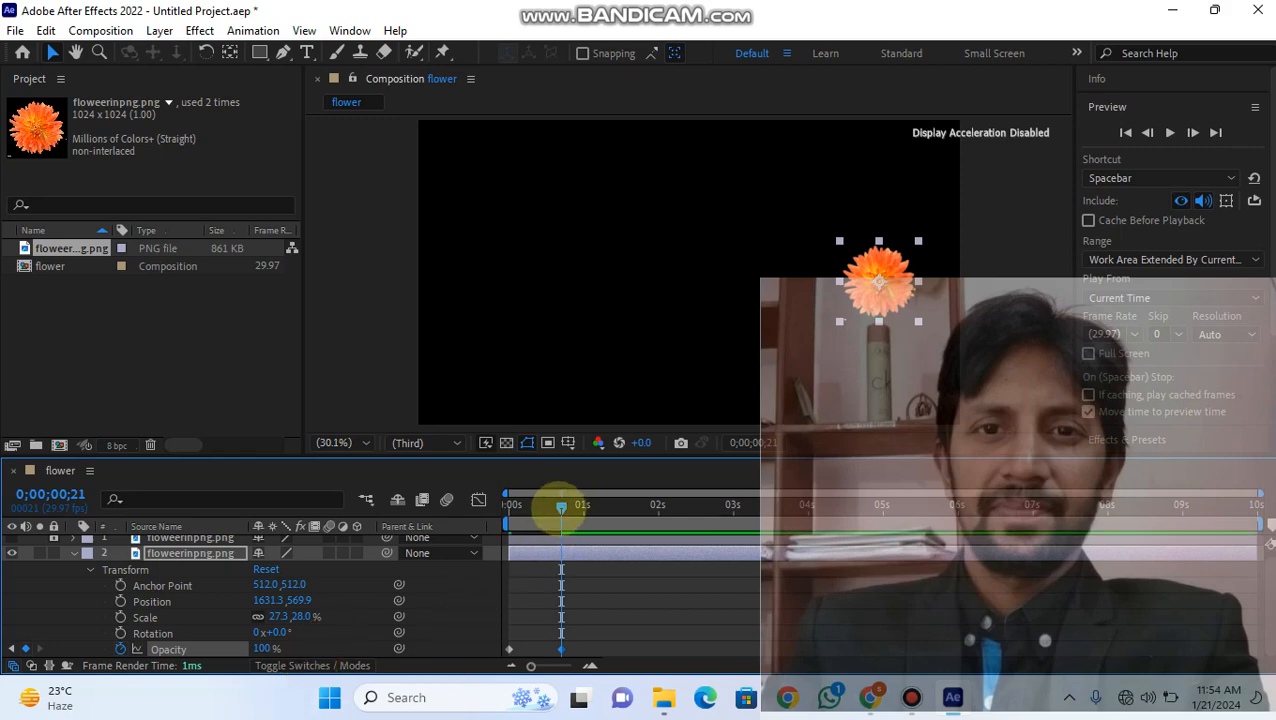
drag(561, 507, 511, 515)
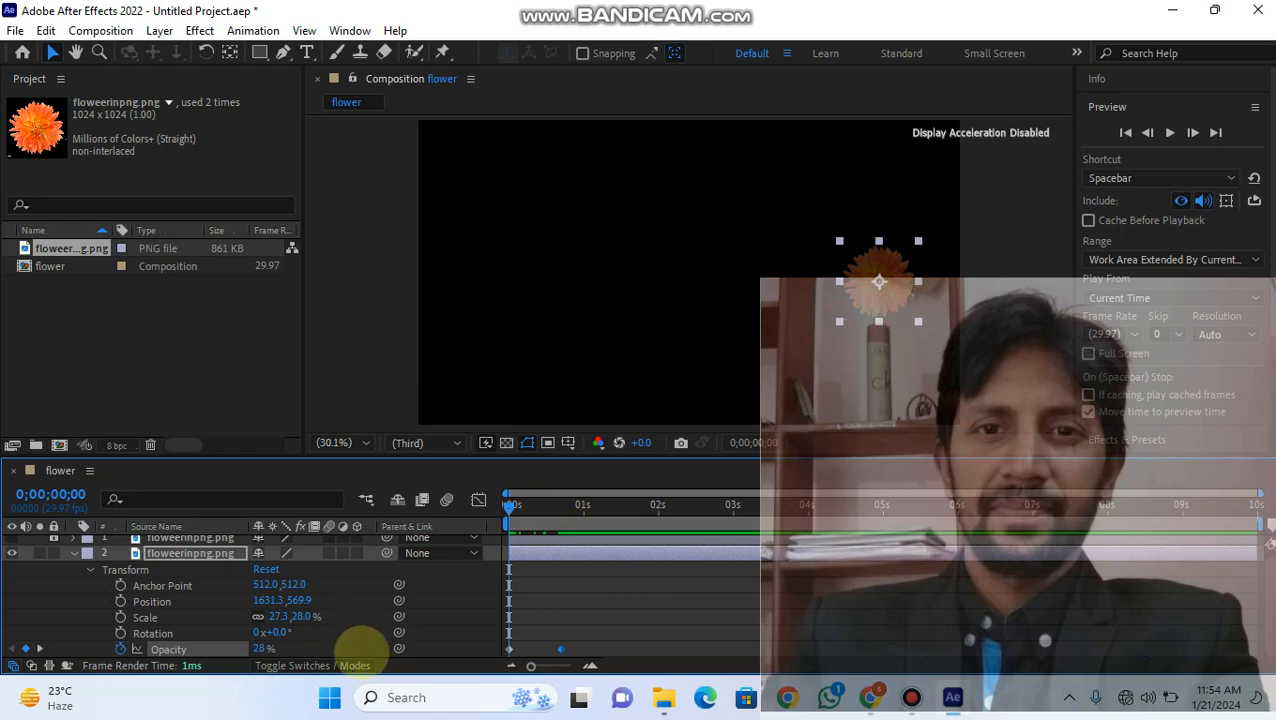
Step: Keyframe the small flower's rotation at 0° at 0;00;00;00 and about 133° at 0;00;00;21
click(153, 634)
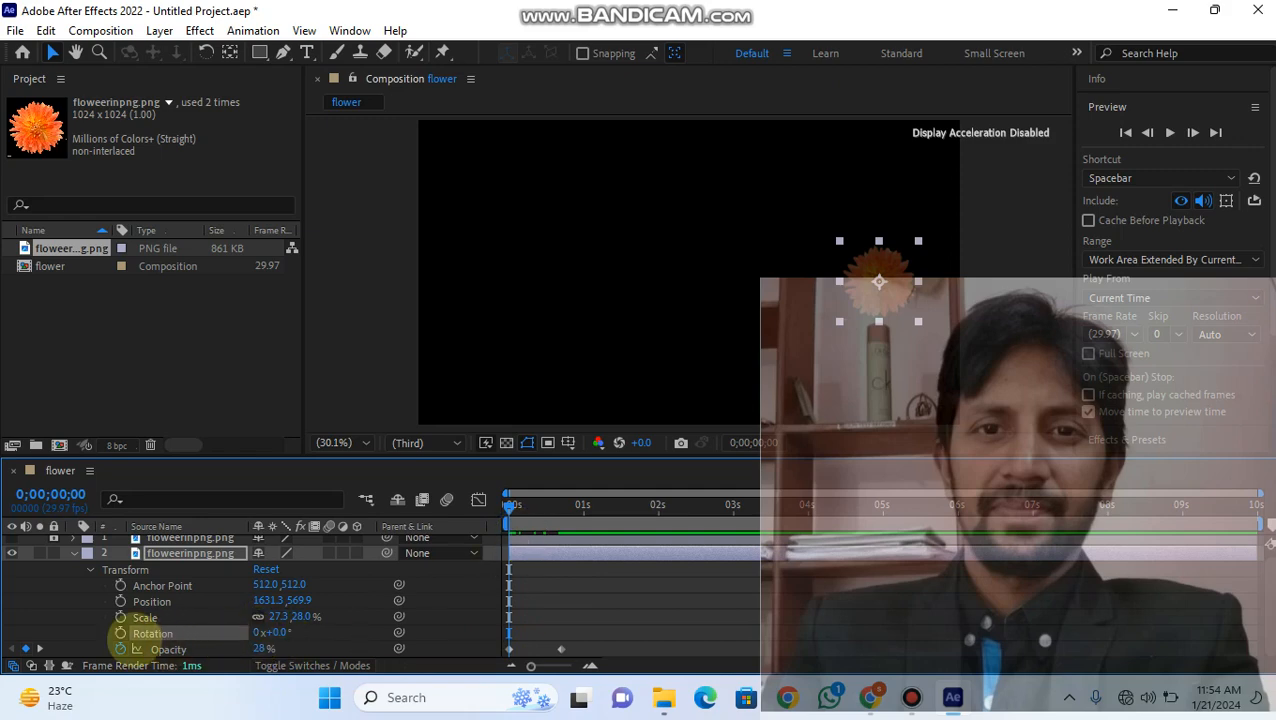
click(120, 633)
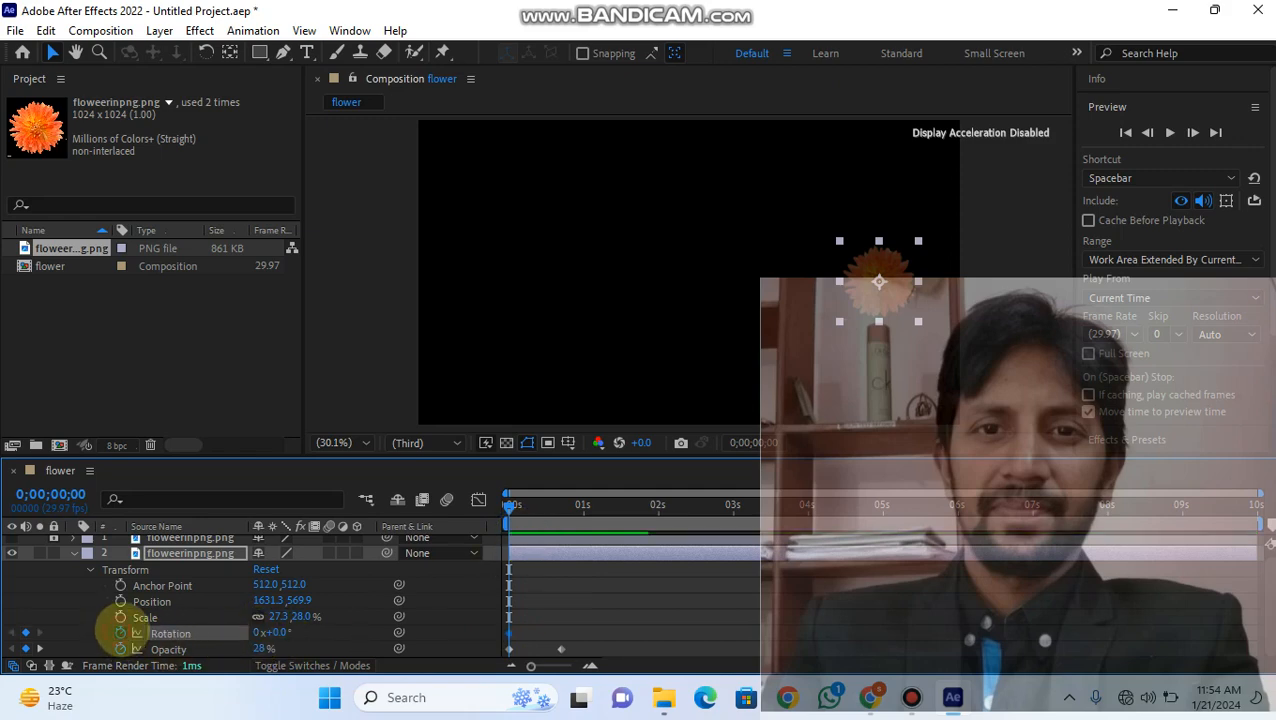
click(513, 505)
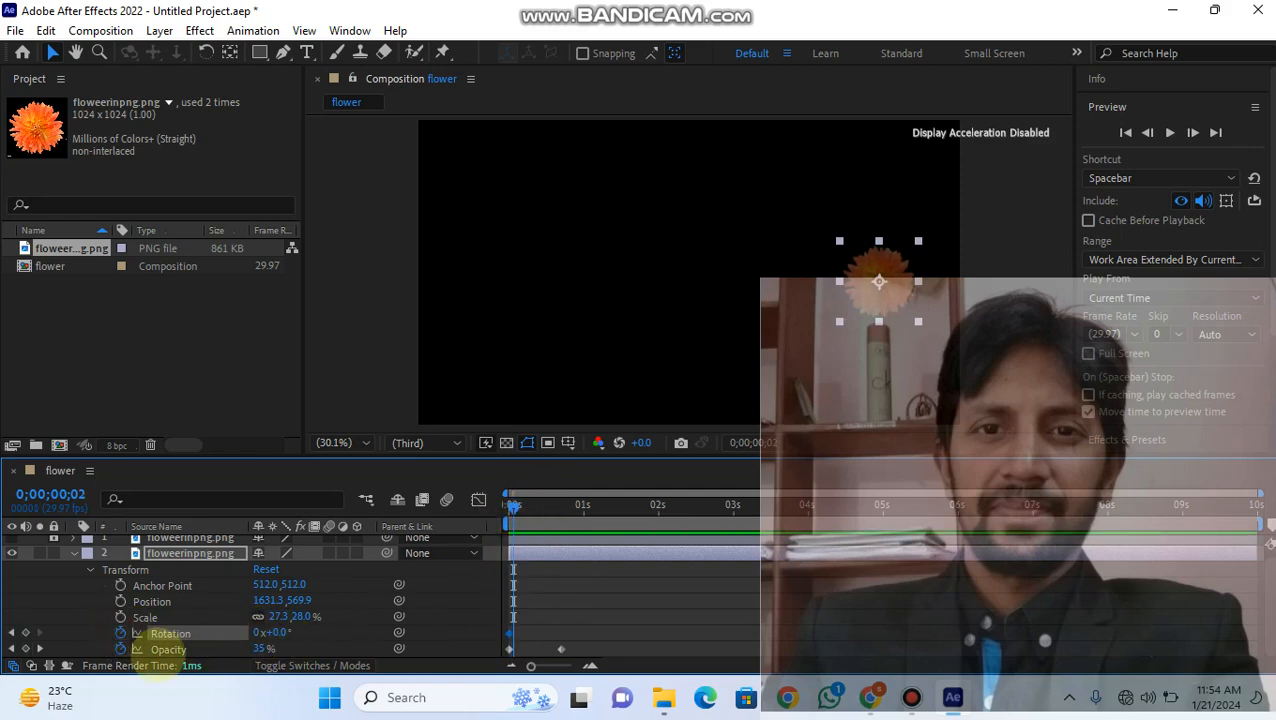
click(40, 649)
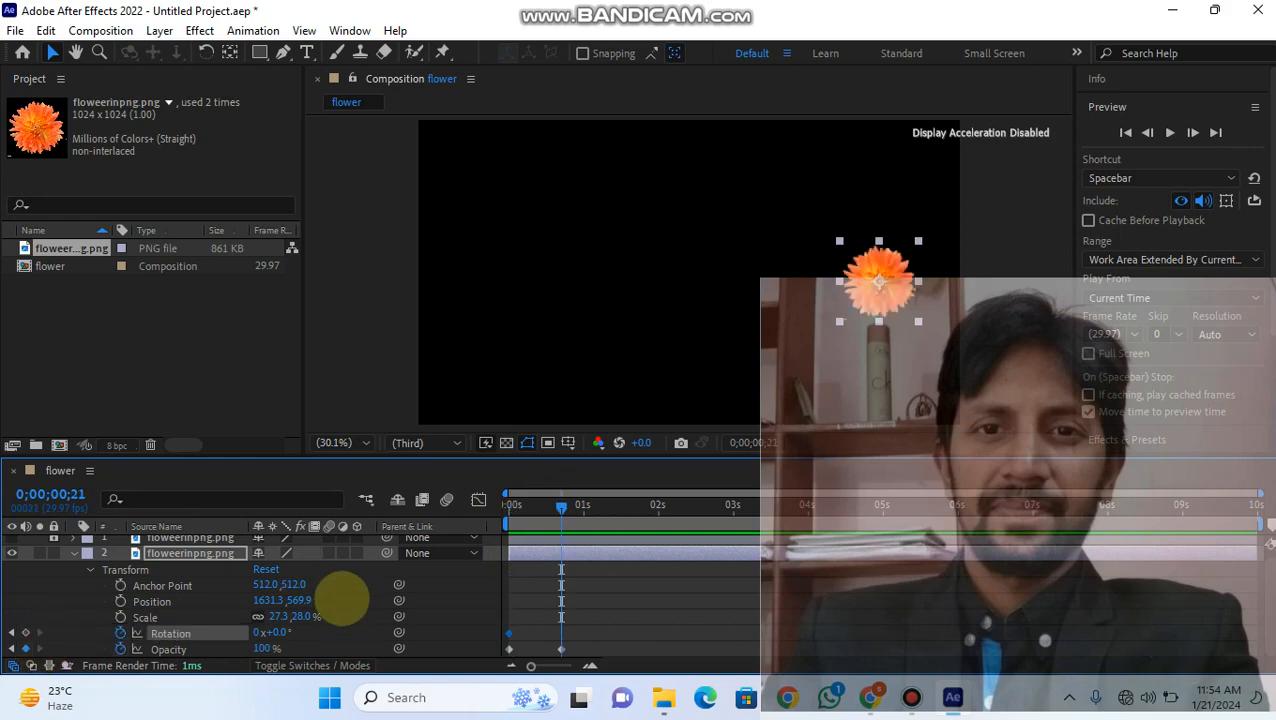
drag(276, 633, 413, 620)
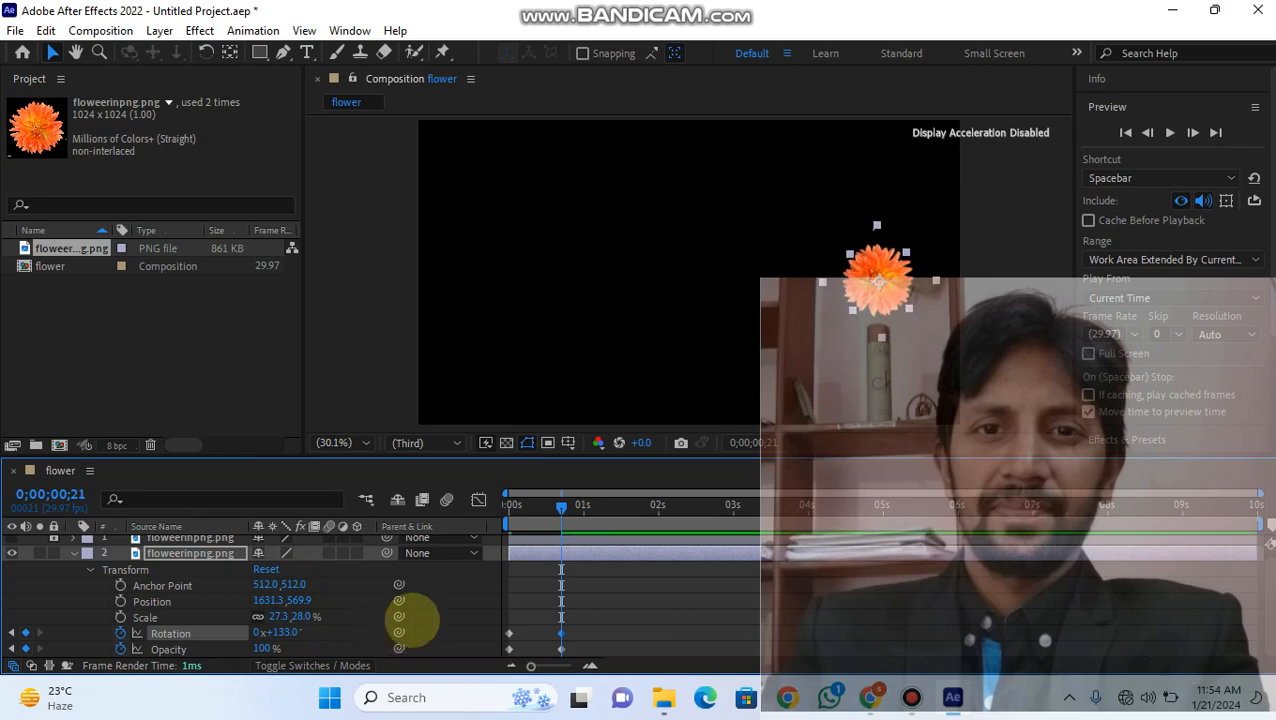
Step: Play the small flower's fade-in and rotation from the start, then return the playhead to 0;00;00;00
drag(561, 507, 507, 508)
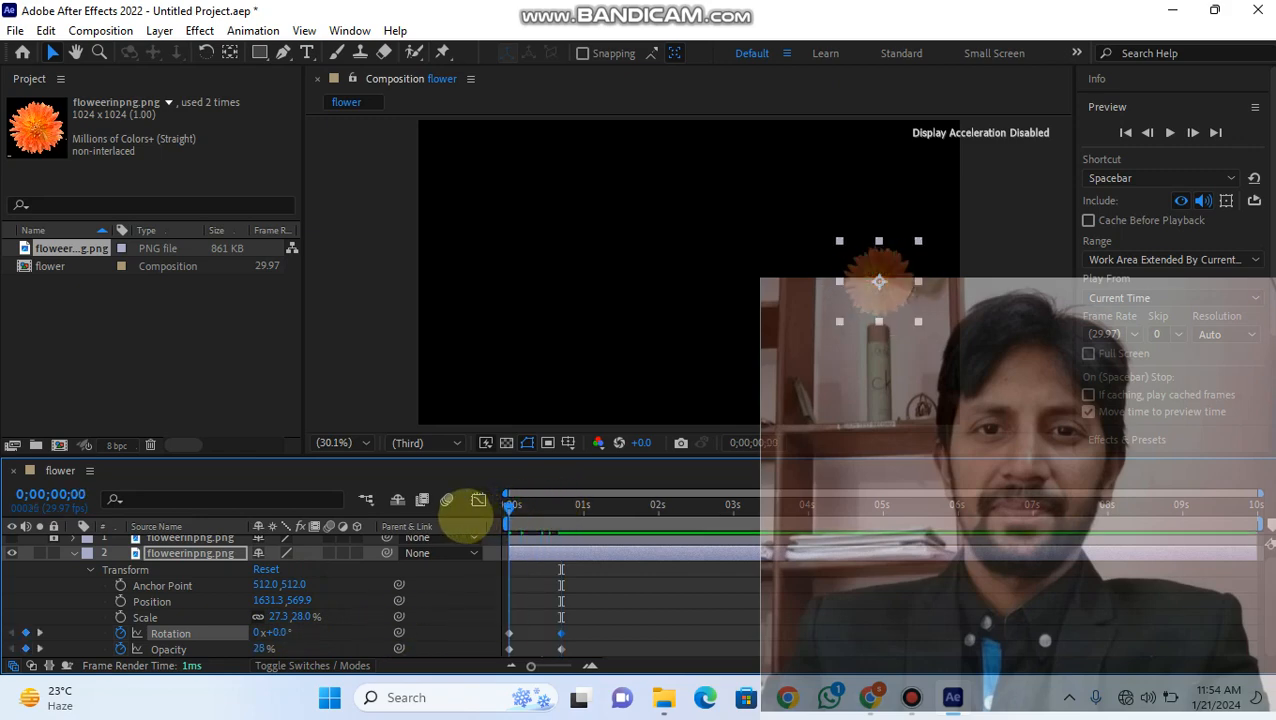
click(1170, 132)
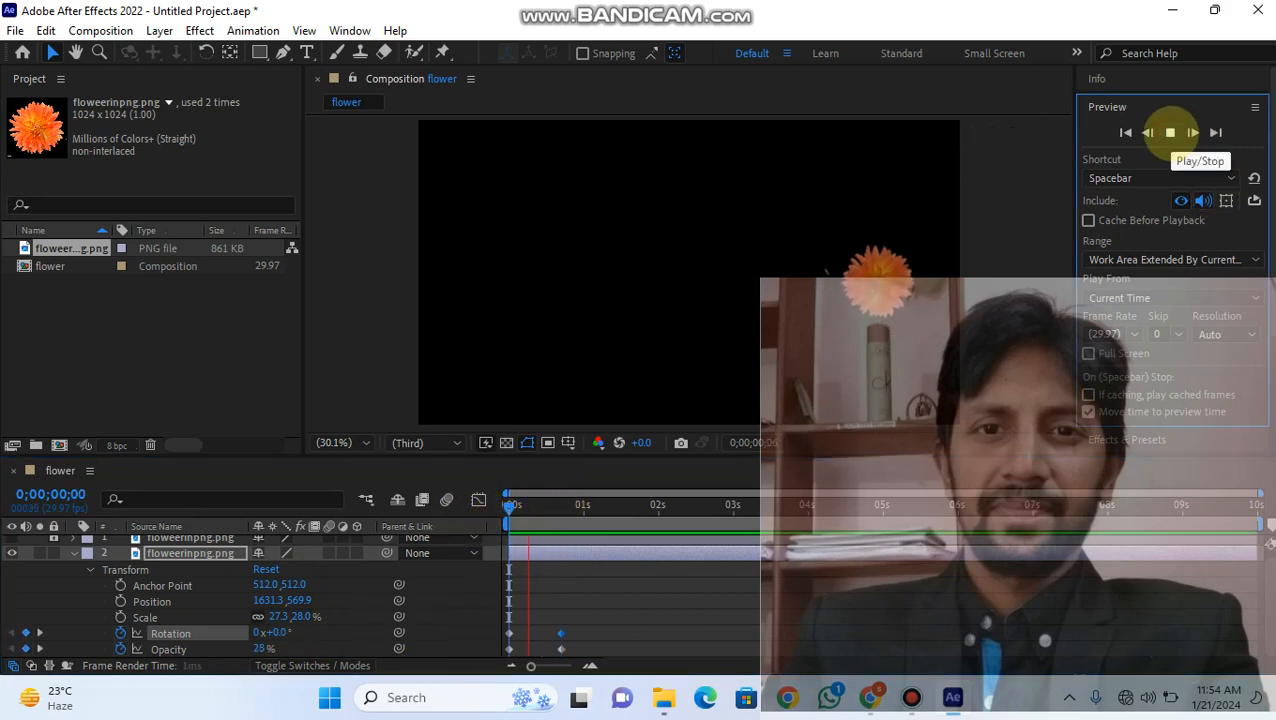
click(1170, 132)
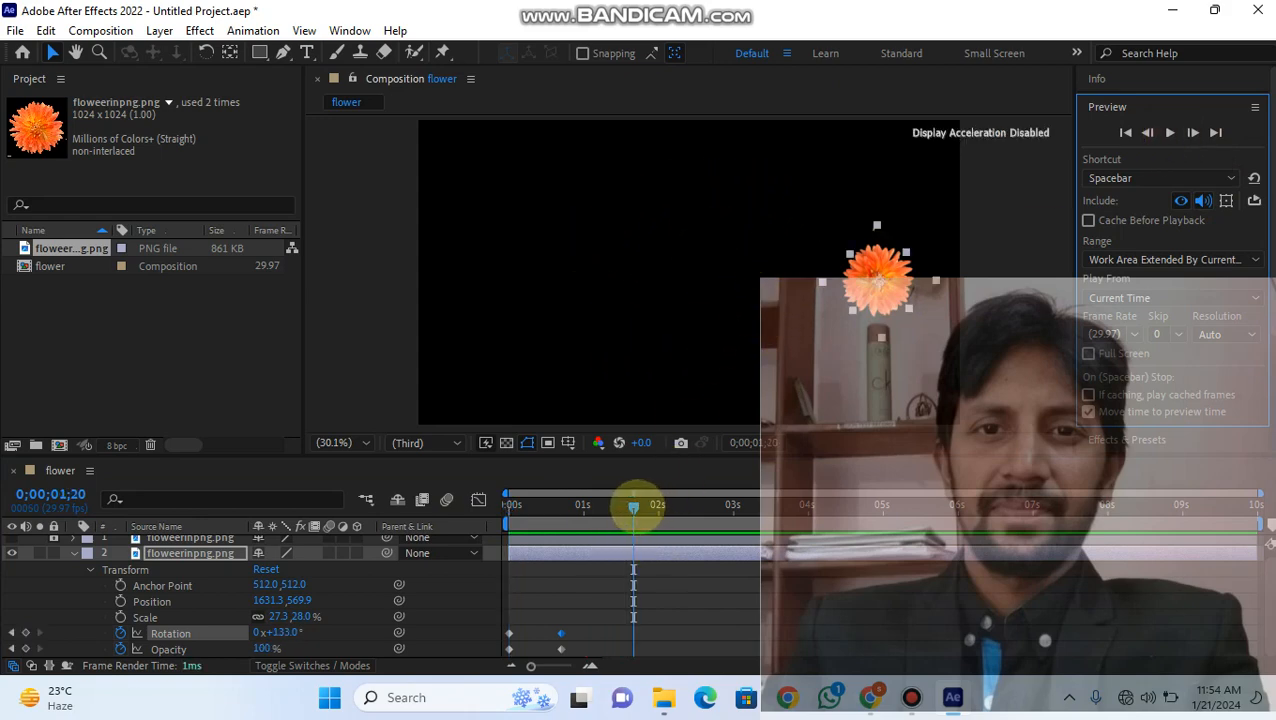
drag(633, 507, 456, 521)
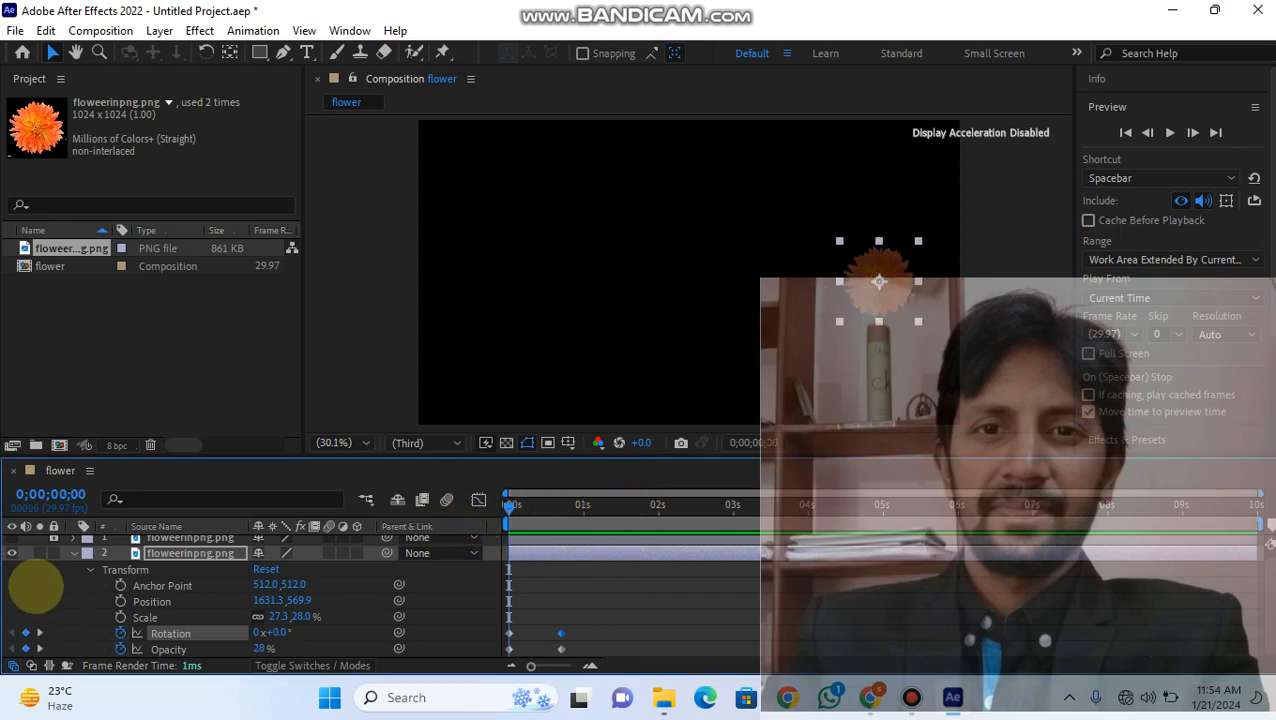
Step: Show the first flower layer again and play both flowers' animations together twice from the start of the timeline
scroll(30, 580, up, 1)
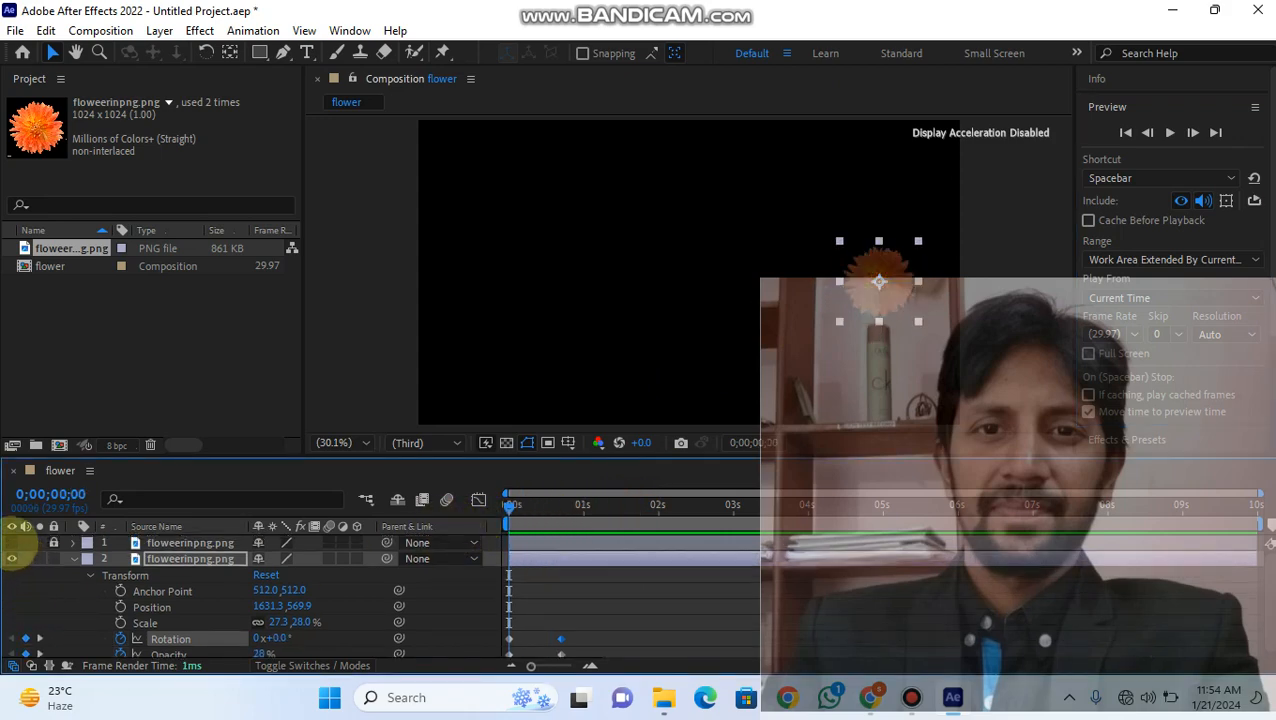
click(12, 544)
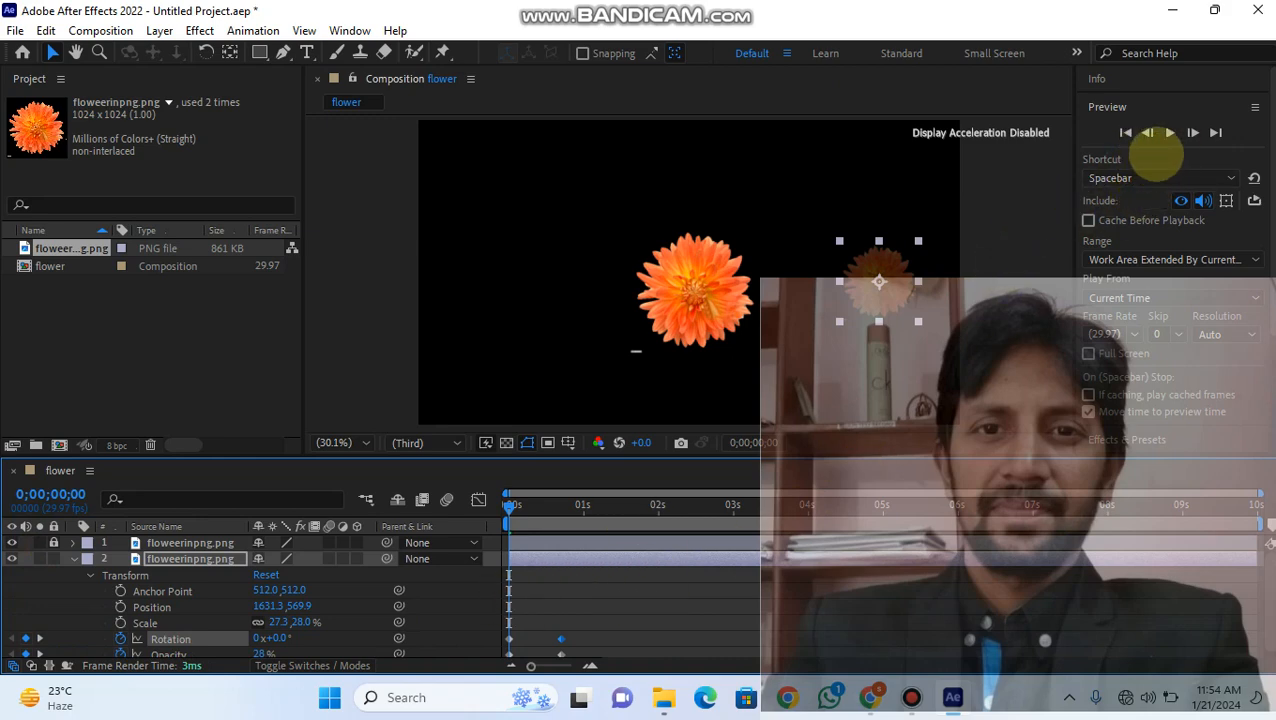
click(1170, 132)
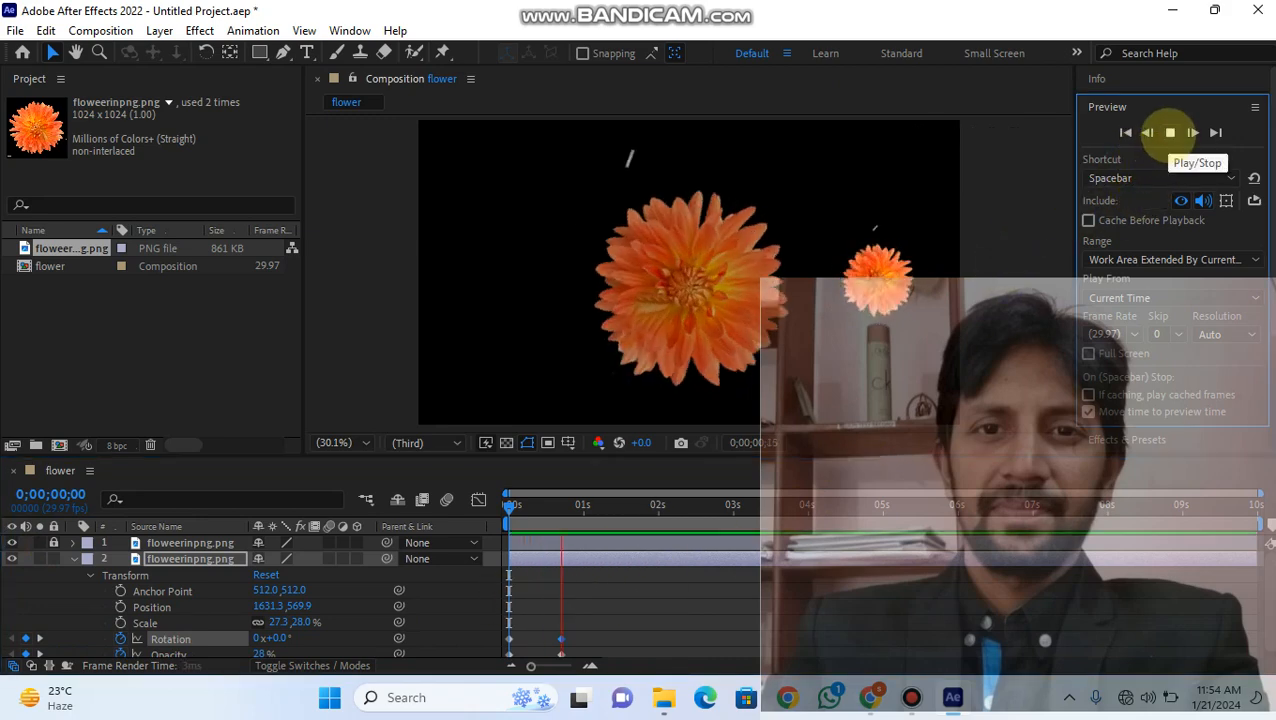
click(1170, 132)
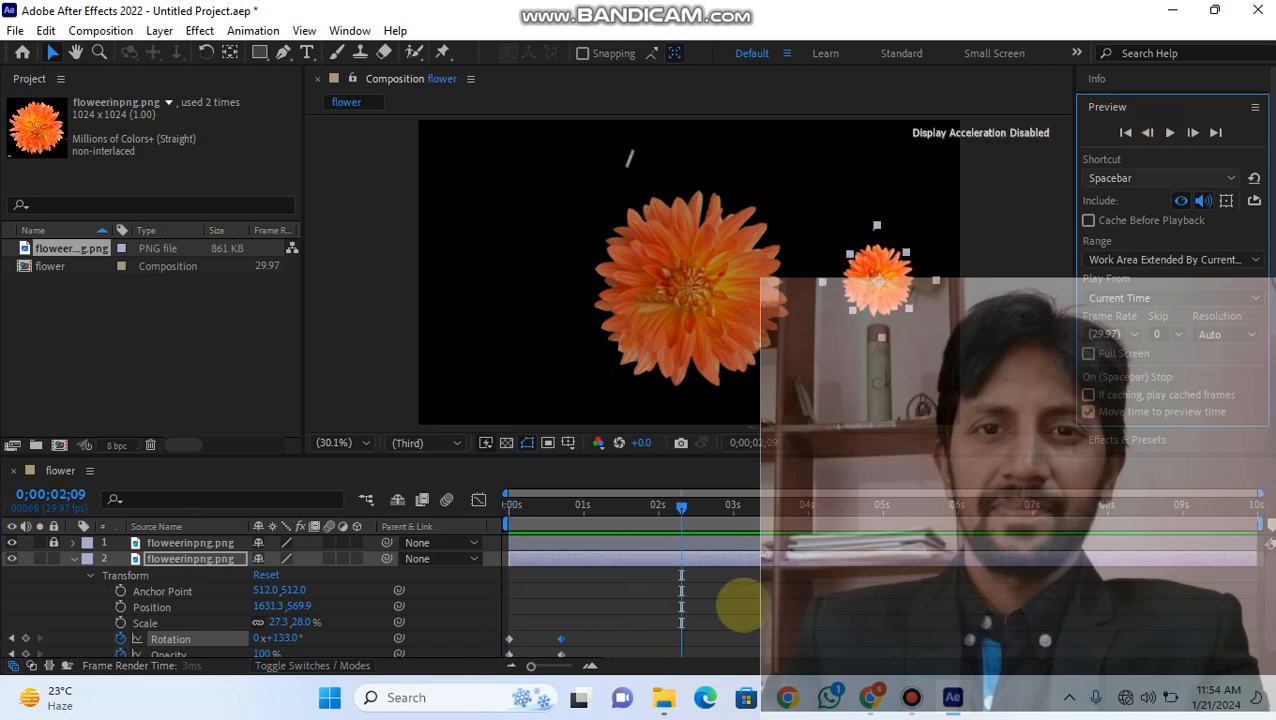
drag(648, 507, 480, 512)
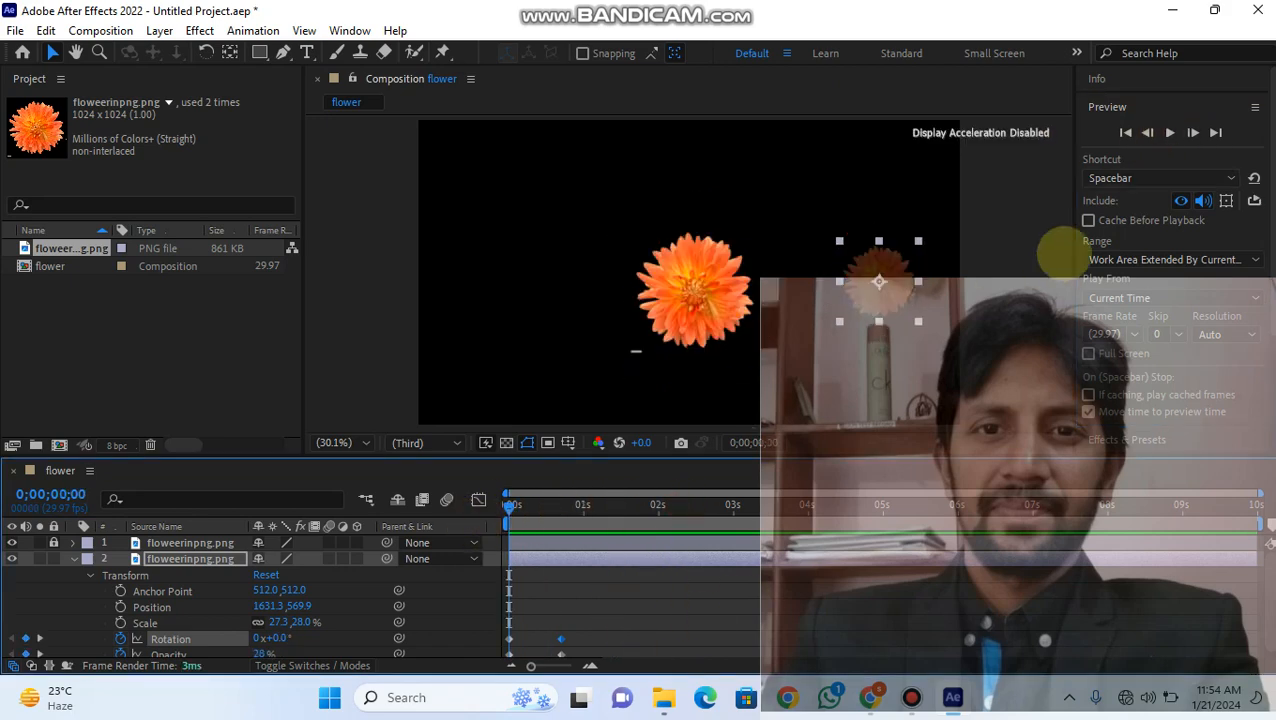
click(1170, 132)
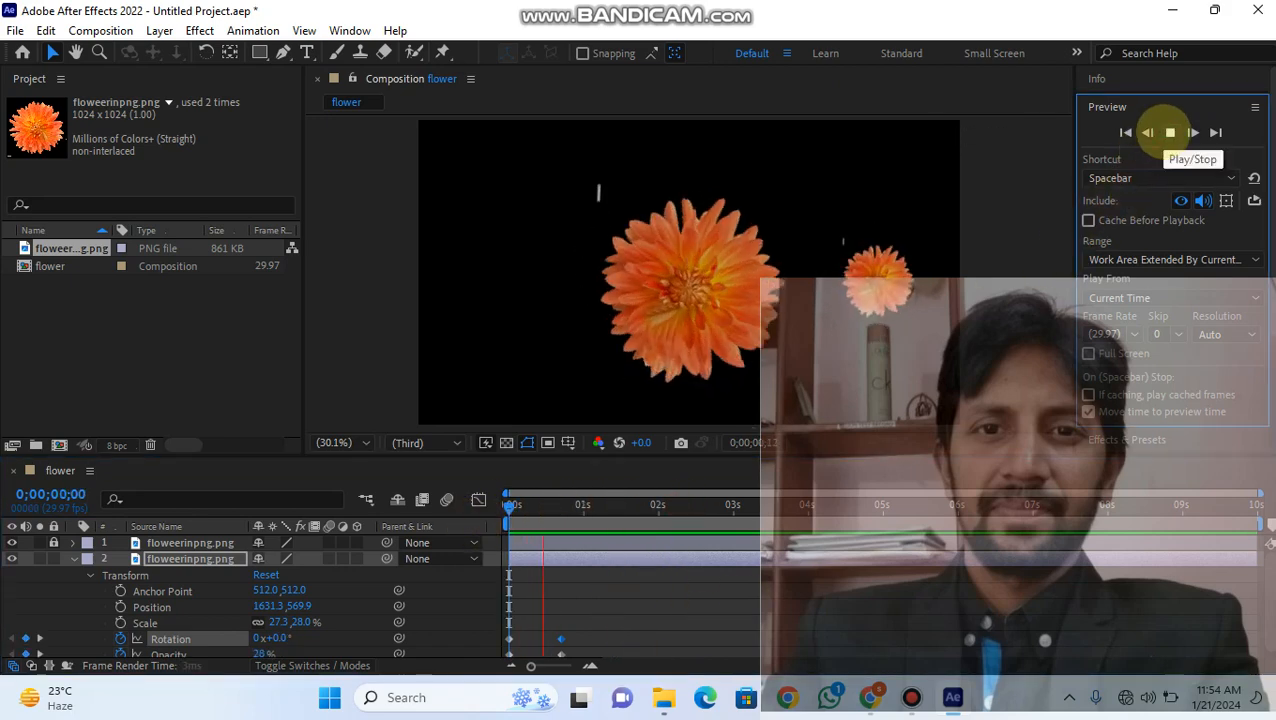
click(1170, 132)
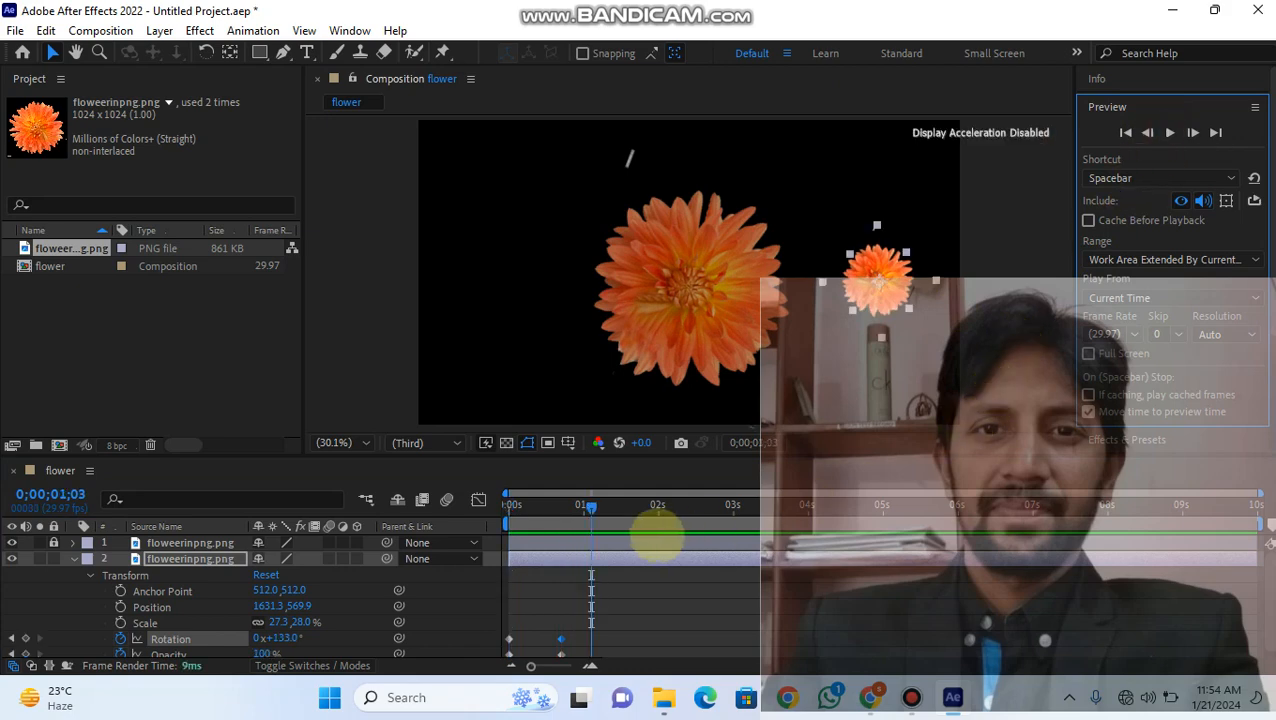
click(586, 505)
key(Home)
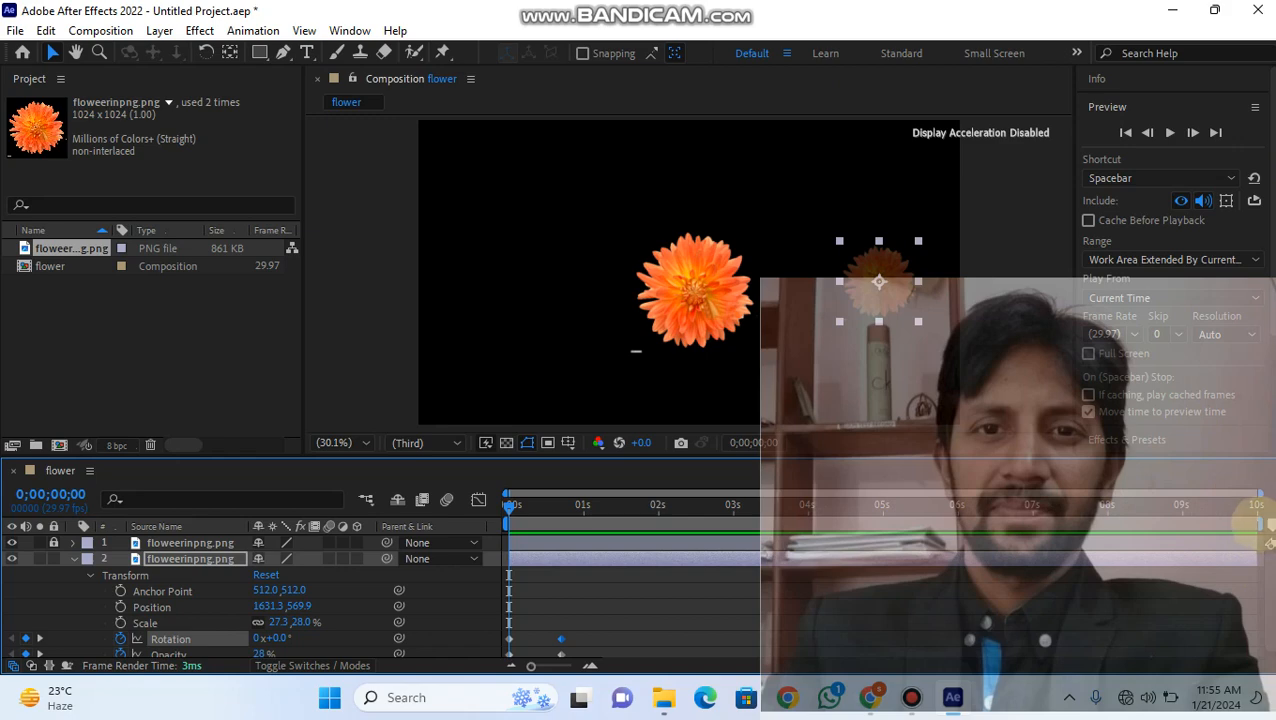
Step: Shorten the work area of the flower composition so it ends just before the 5-second mark
drag(1258, 524, 864, 571)
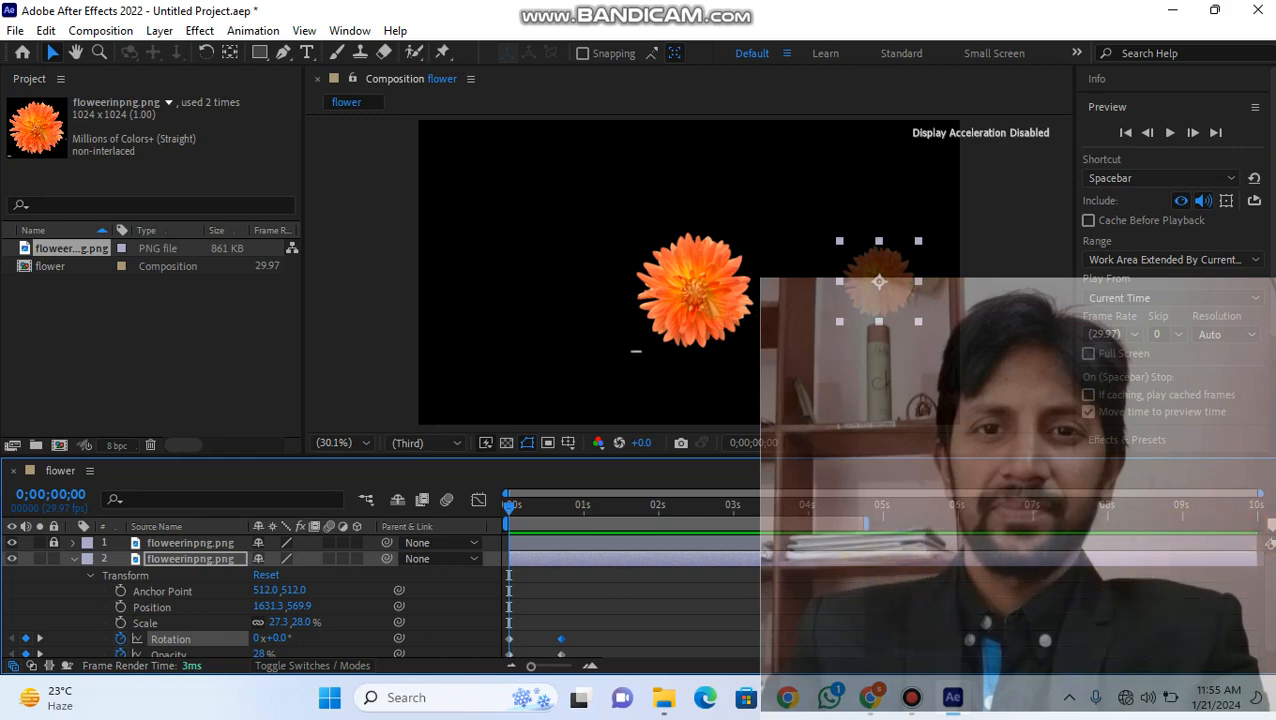
Step: Trim the small flower layer so it ends just before the 1-second mark, and try to shorten the locked first flower layer
drag(1254, 541, 572, 578)
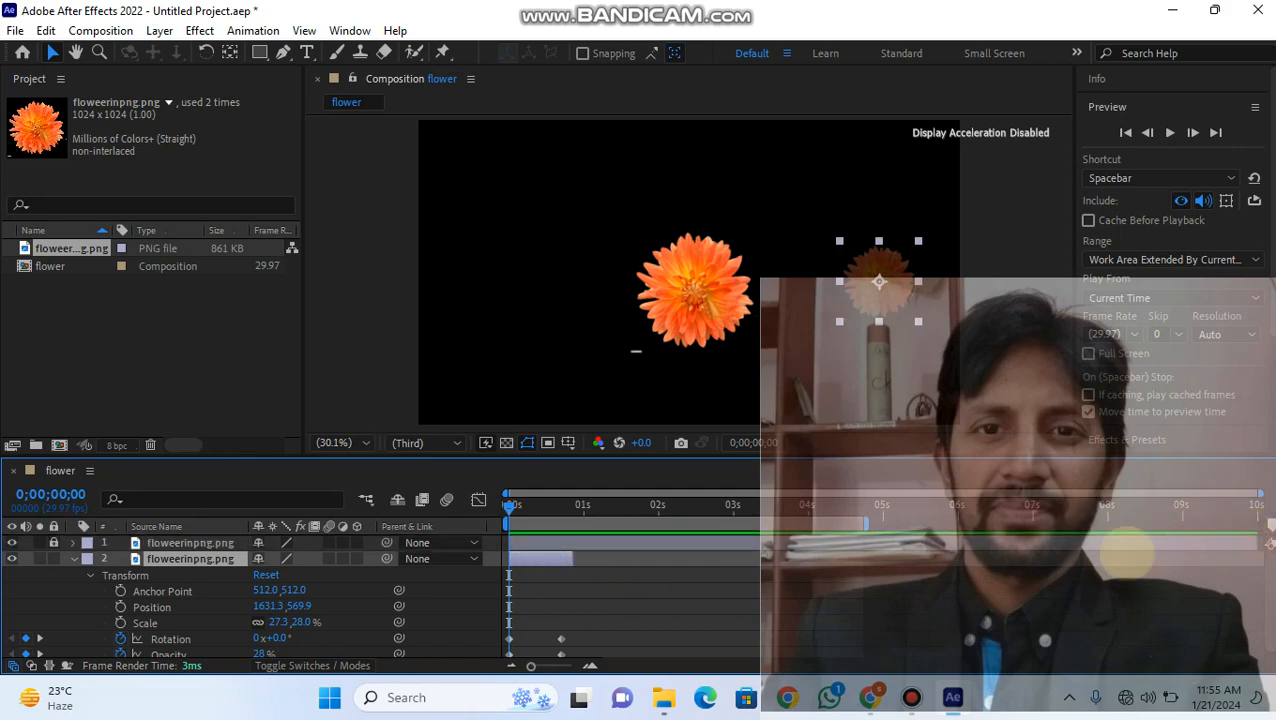
click(1268, 545)
drag(1256, 541, 1082, 532)
drag(1253, 543, 1236, 543)
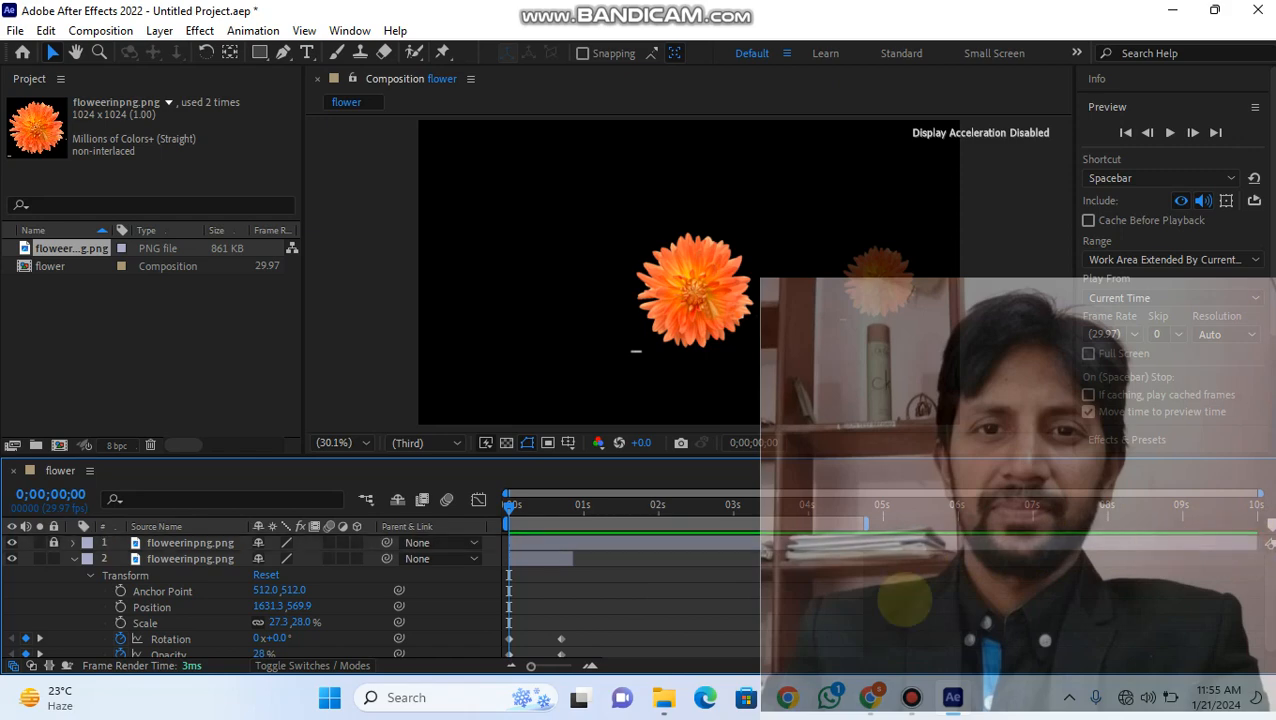
Step: Unlock the first flower layer, then end both that layer and the work area just before the 1-second mark
click(54, 542)
click(190, 542)
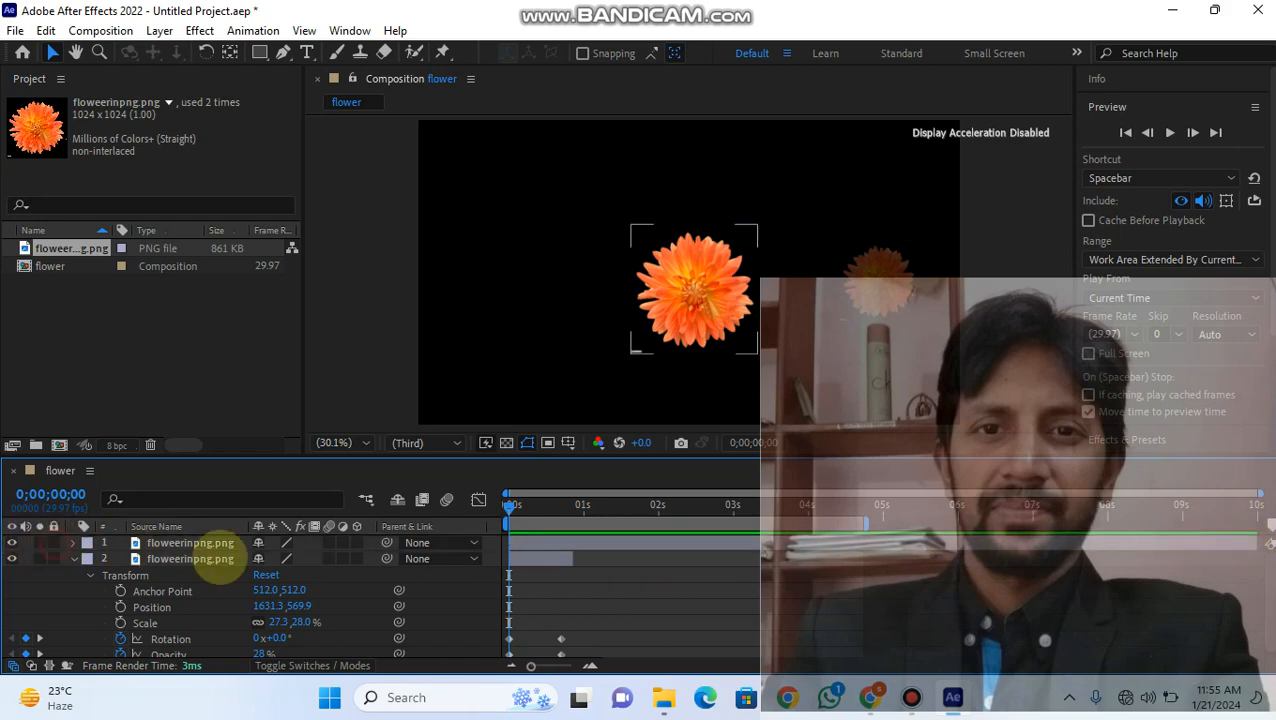
click(1266, 545)
drag(1258, 543, 572, 548)
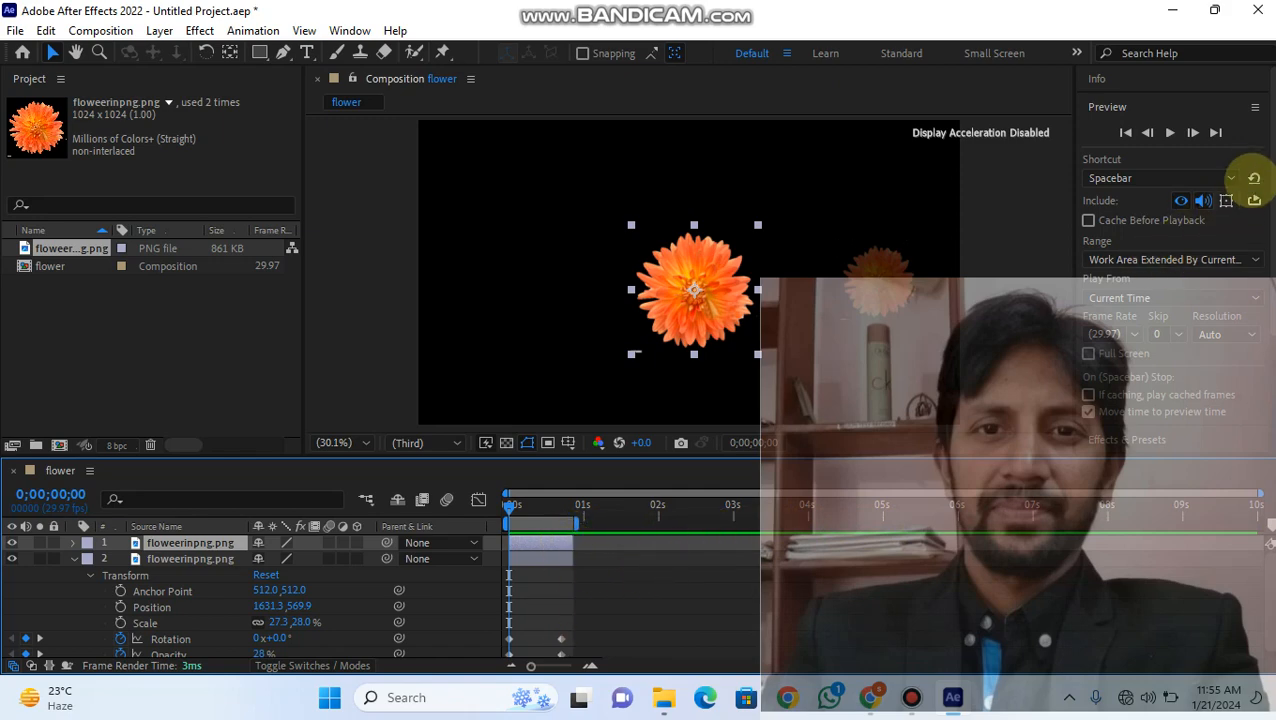
Step: Preview the two trimmed flower animations, switching playback between looping and playing once
click(1254, 200)
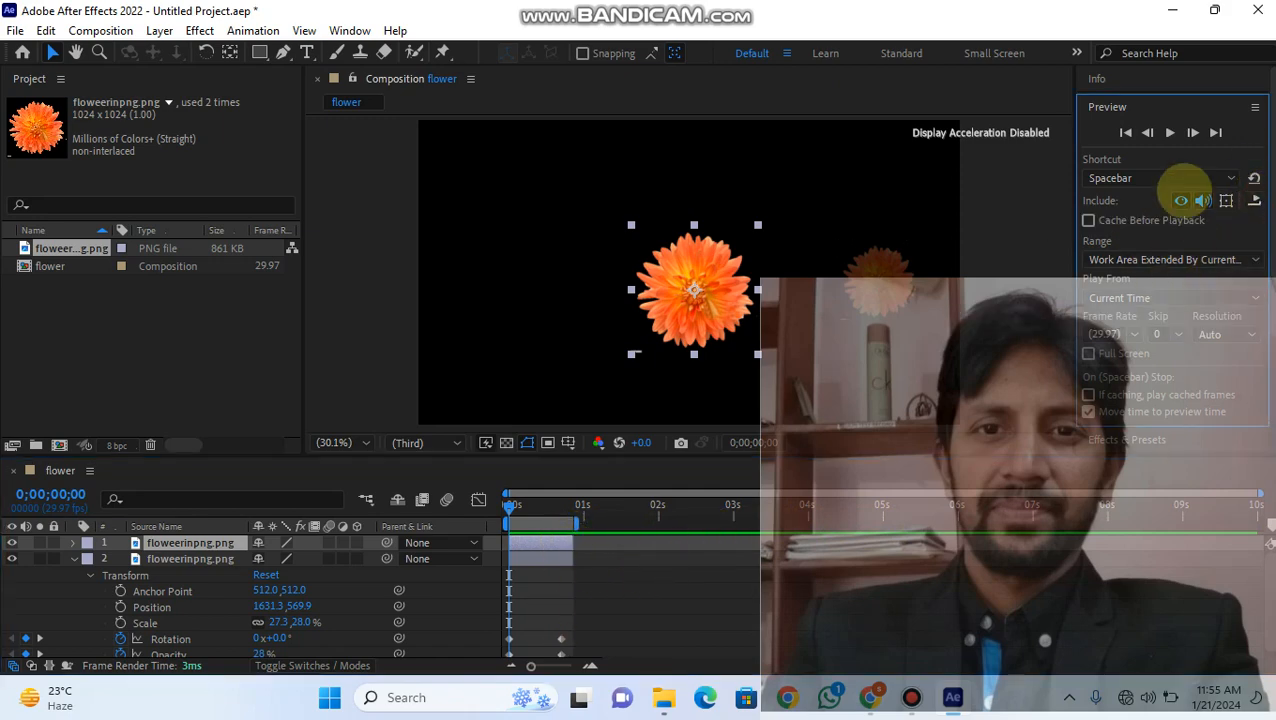
click(1170, 132)
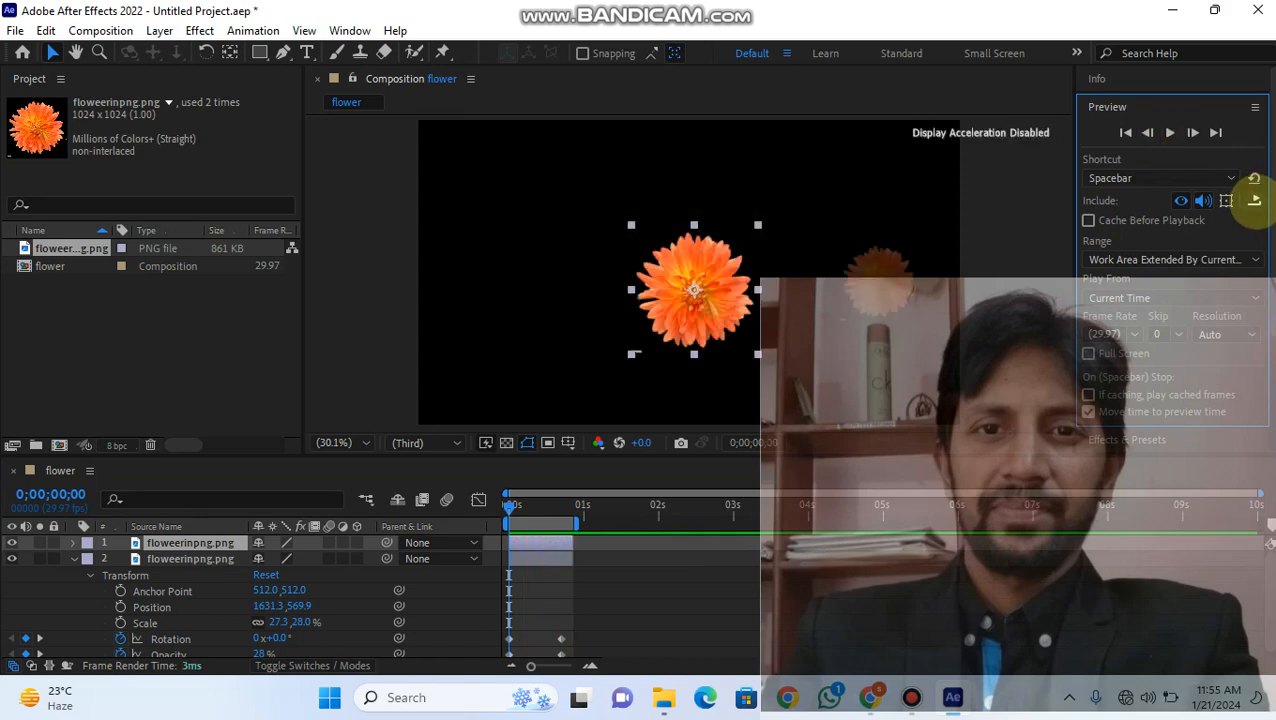
click(1170, 132)
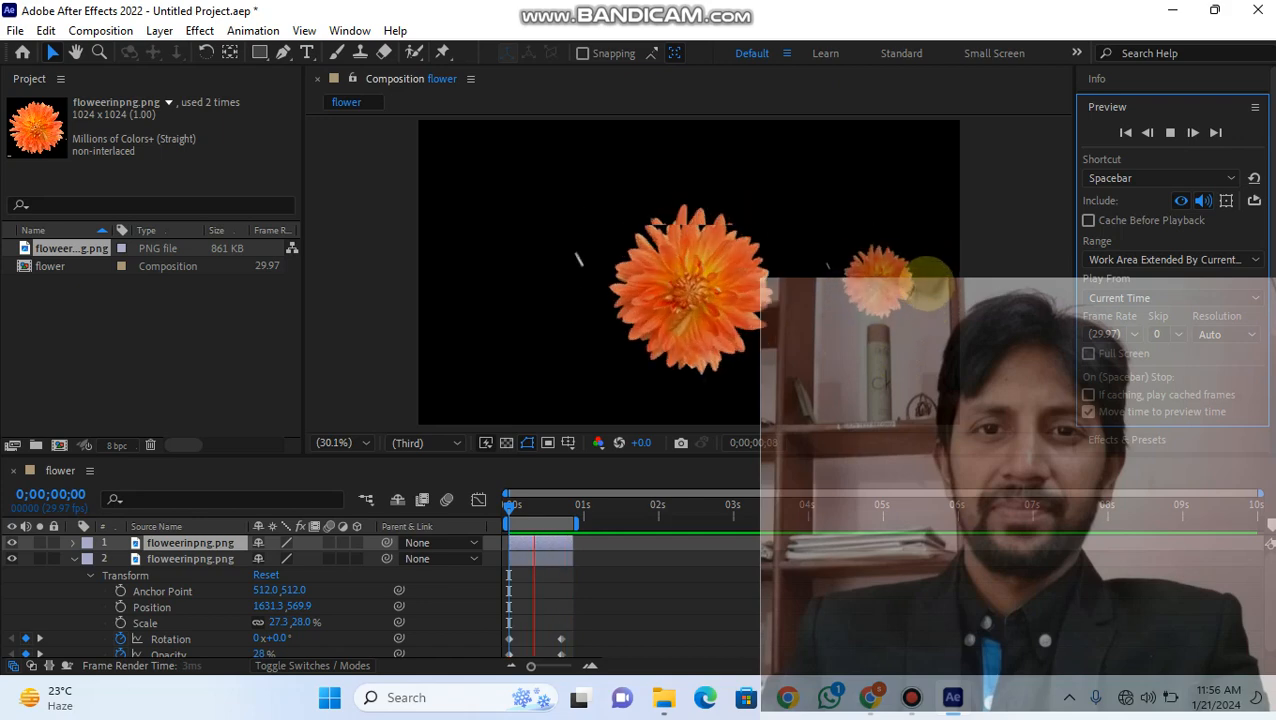
click(1170, 133)
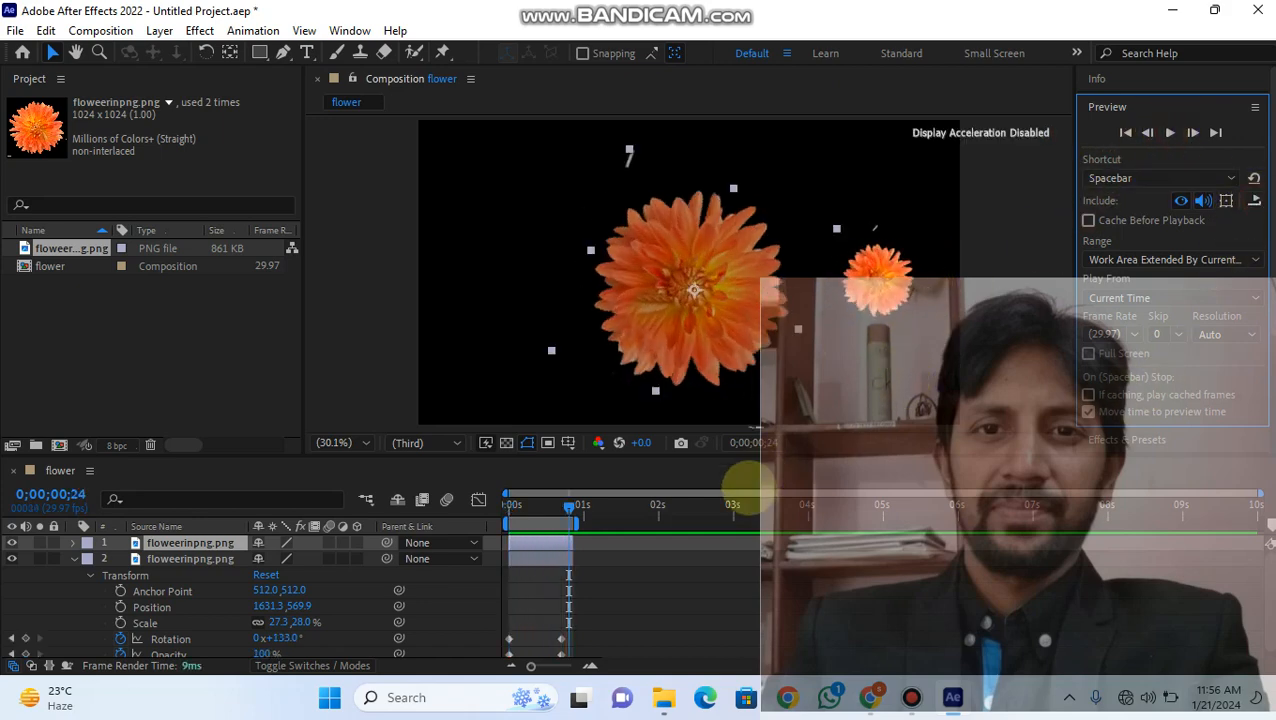
scroll(617, 562, down, 1)
scroll(614, 645, up, 1)
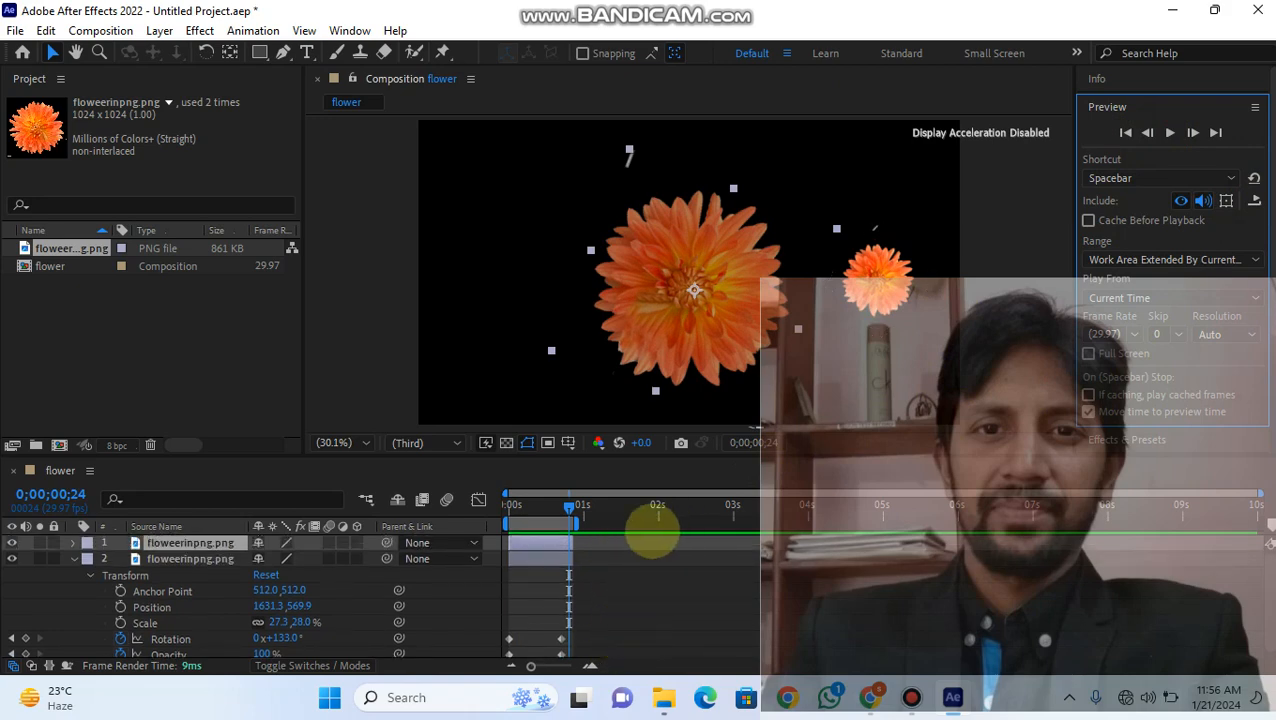
Step: Move the playhead to 0;00;00;26, collapse the small flower's properties and lock both flower layers
mouse_move(569, 507)
mouse_down()
mouse_move(478, 507)
mouse_move(572, 507)
mouse_up()
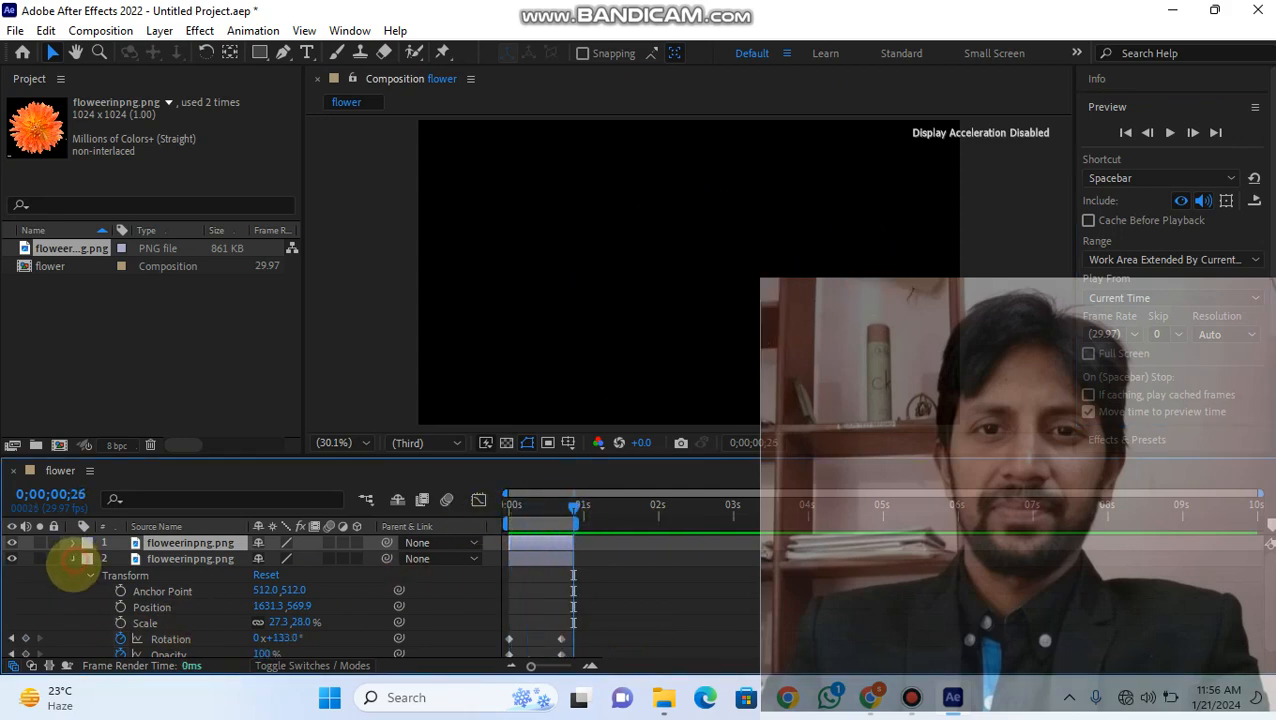
click(73, 558)
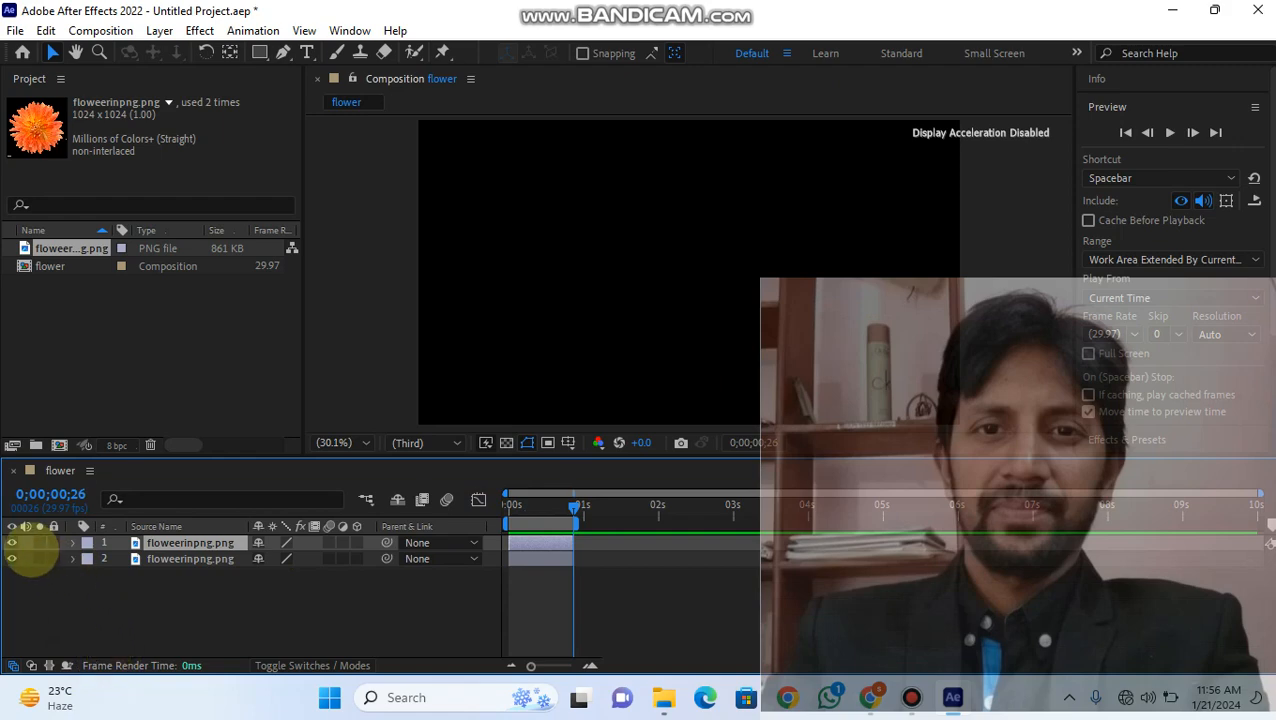
click(54, 542)
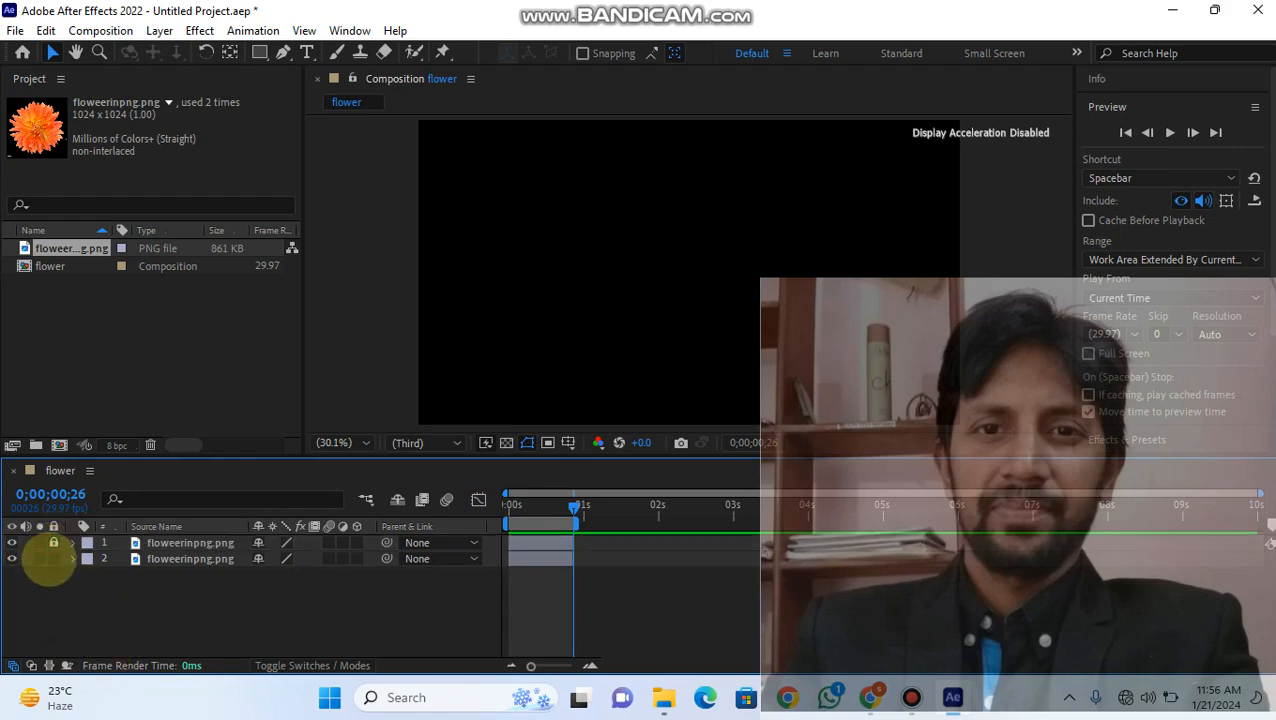
click(54, 558)
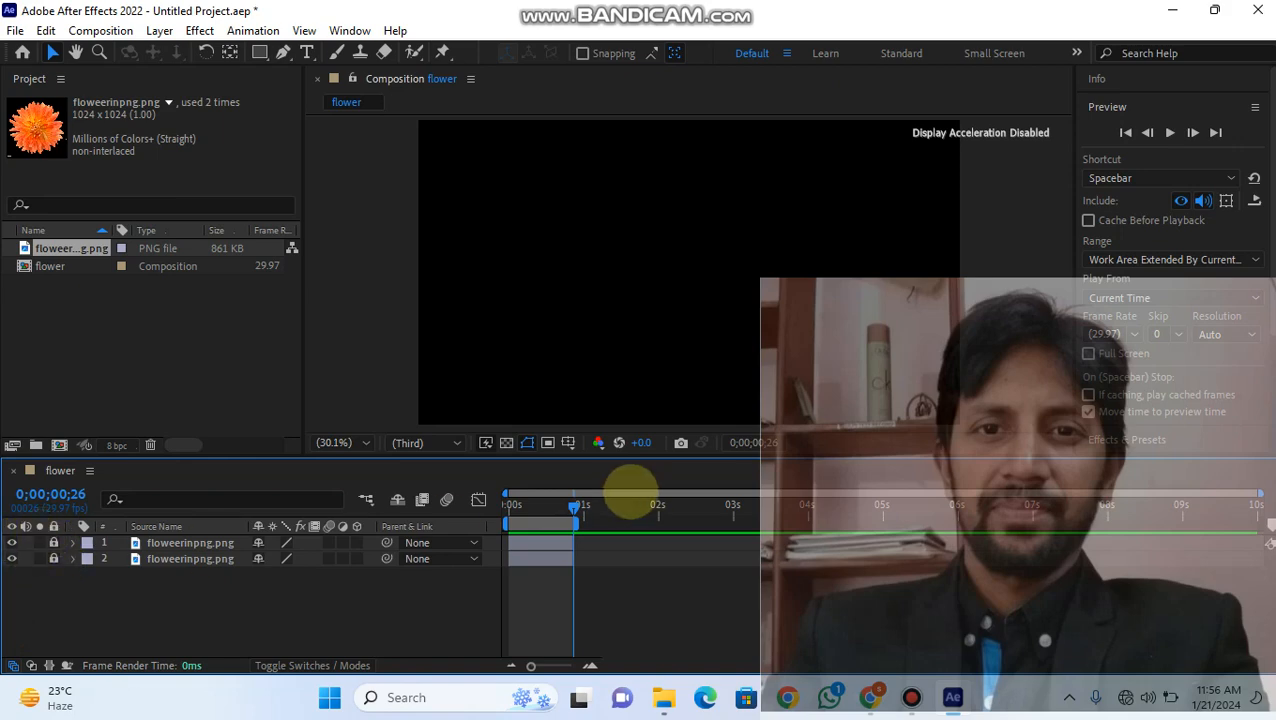
Step: Add floweerinpng.png at 0;00;00;00 as a bottom third layer, scaled to about 26 × 30.6% and positioned at about 302, 590
drag(574, 507, 481, 513)
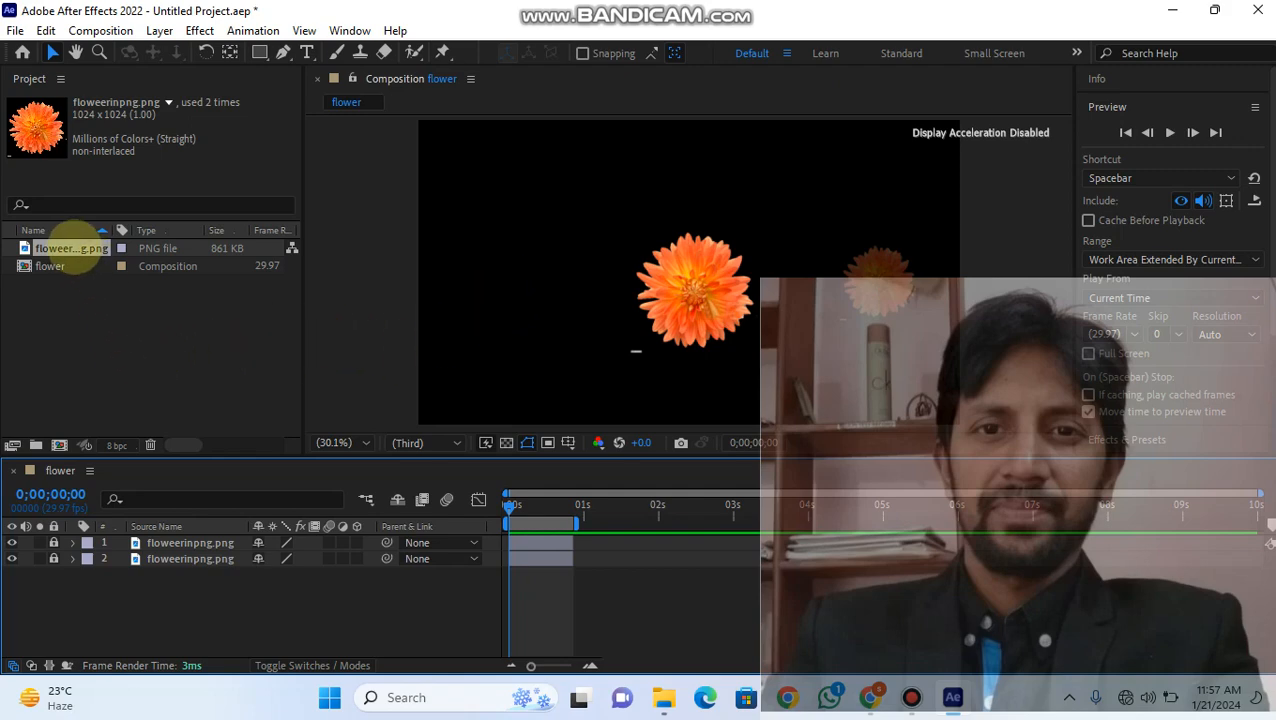
drag(78, 246, 170, 615)
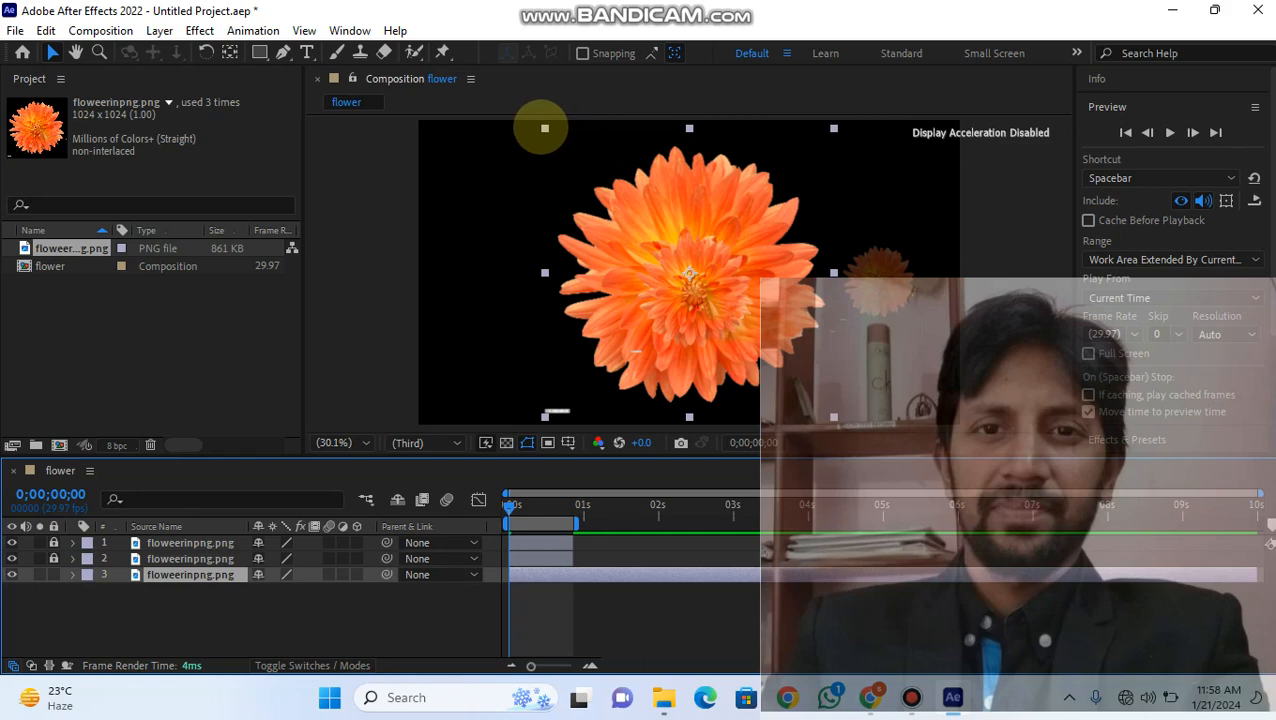
drag(544, 128, 483, 236)
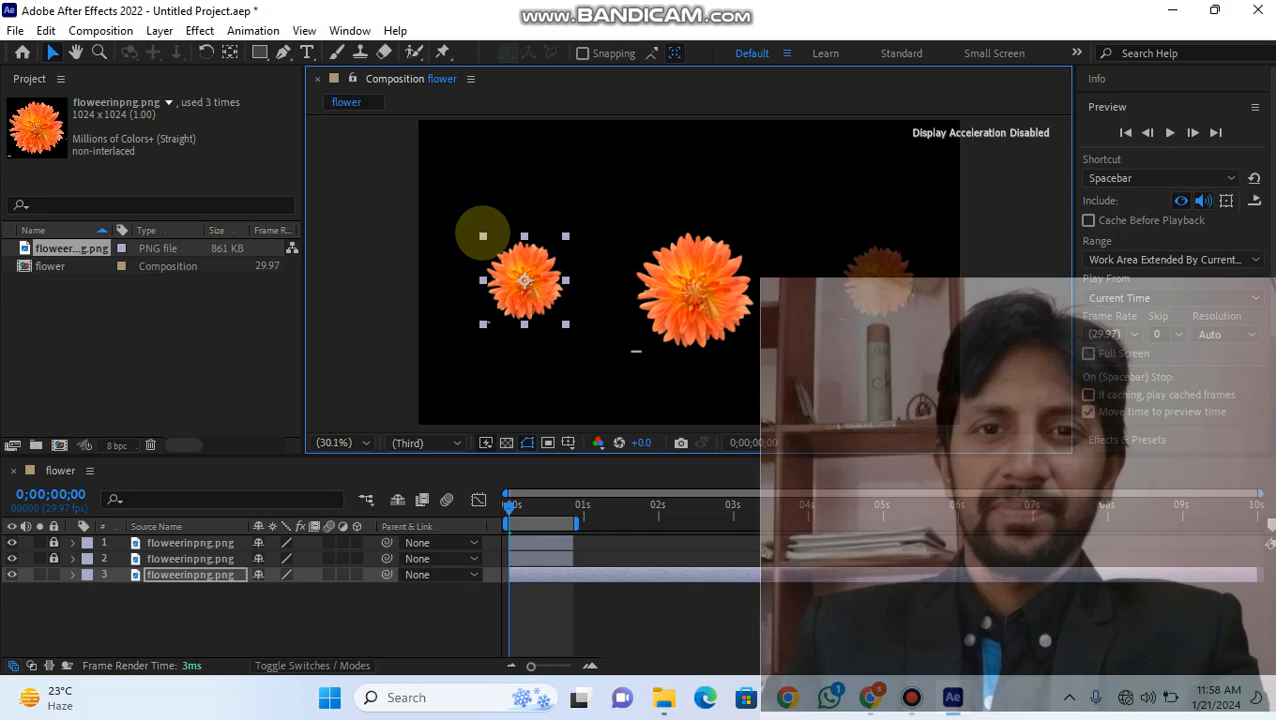
drag(538, 311, 533, 321)
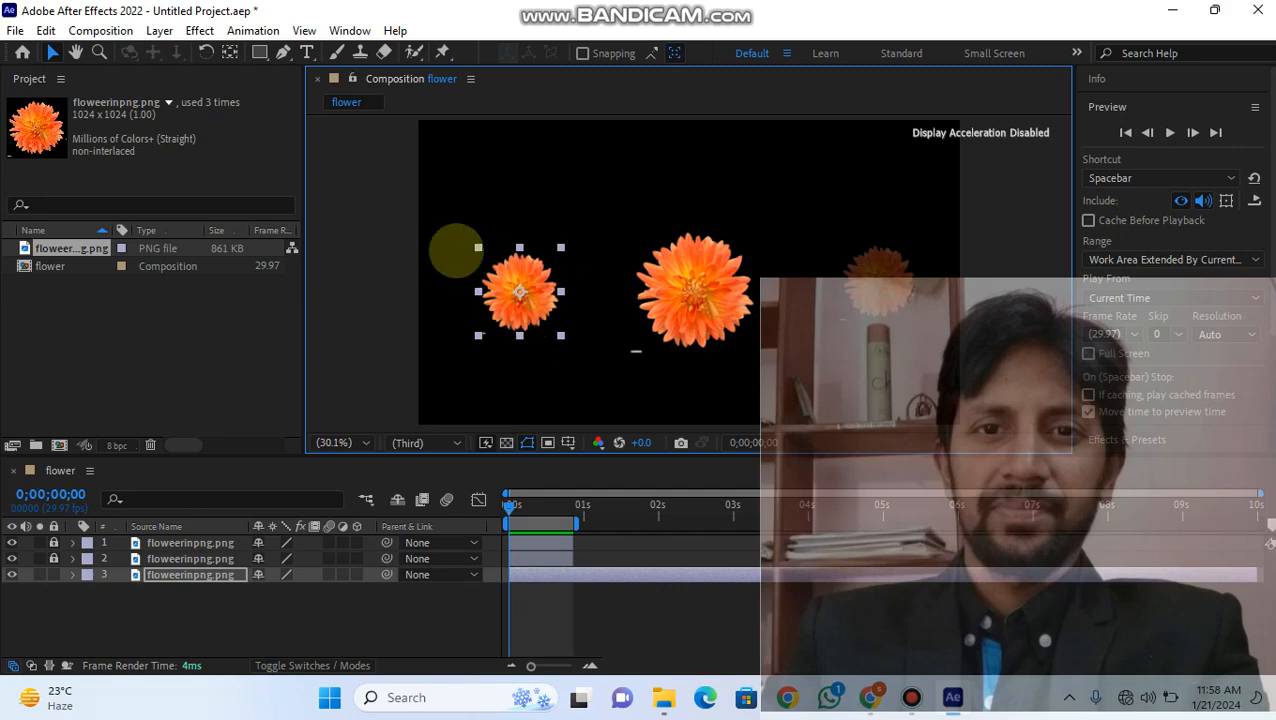
drag(478, 247, 478, 245)
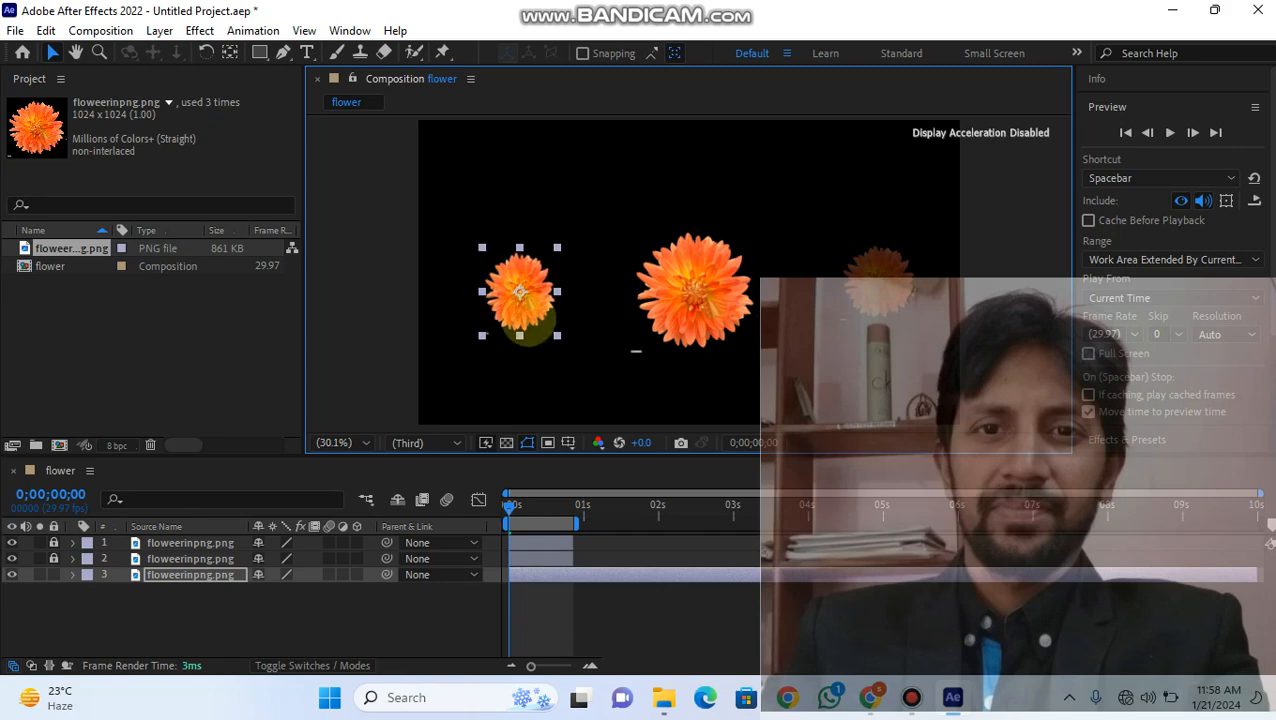
drag(517, 319, 513, 323)
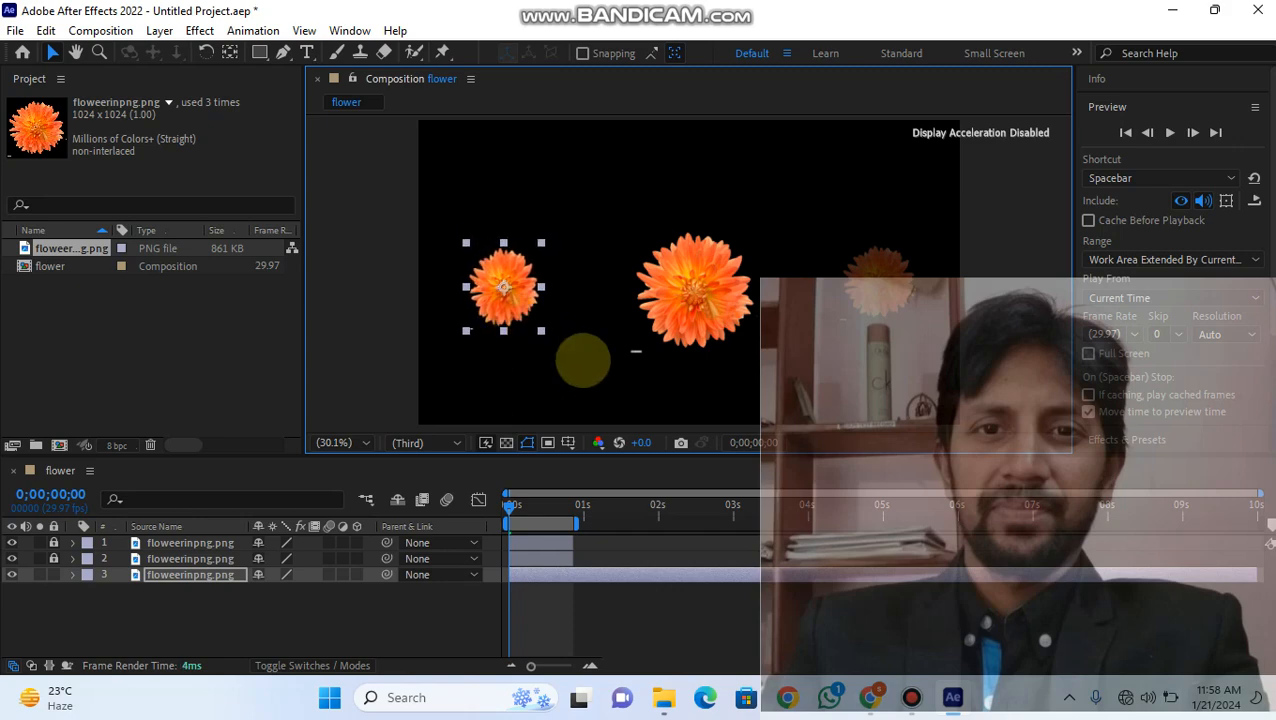
click(582, 364)
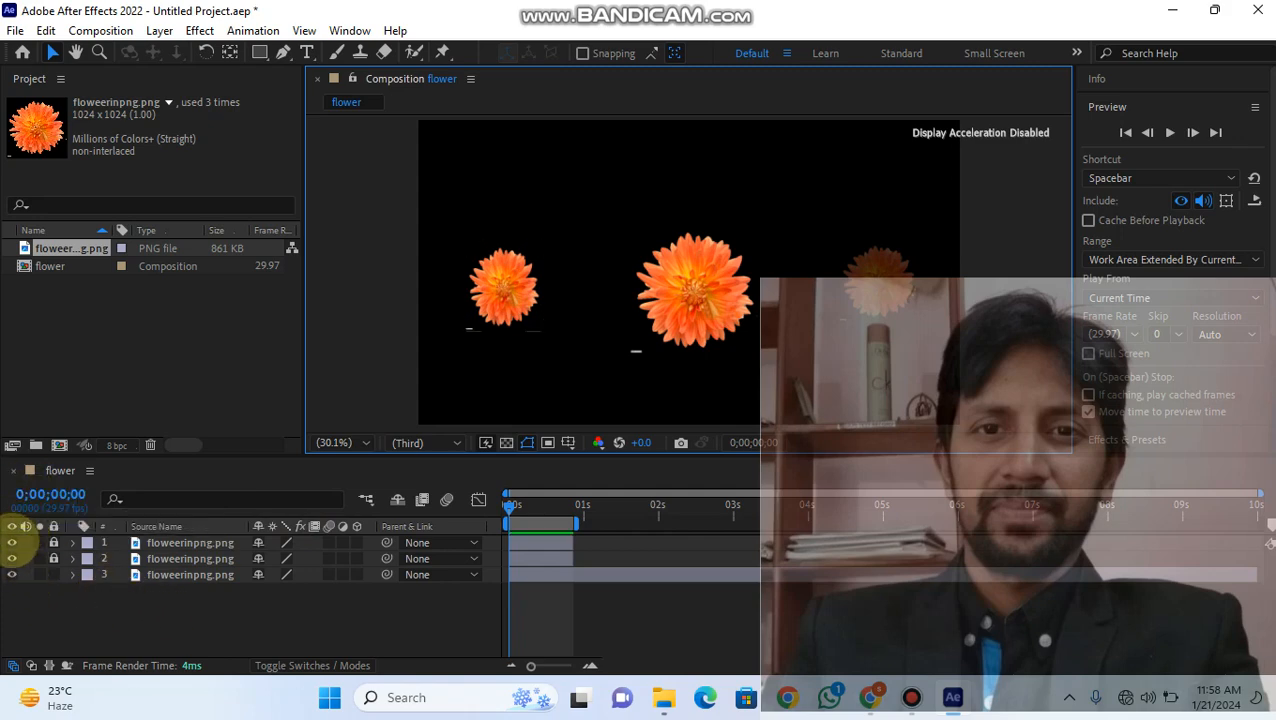
Step: Hide the two earlier flower layers and reveal the third flower's transform properties
click(12, 542)
click(12, 558)
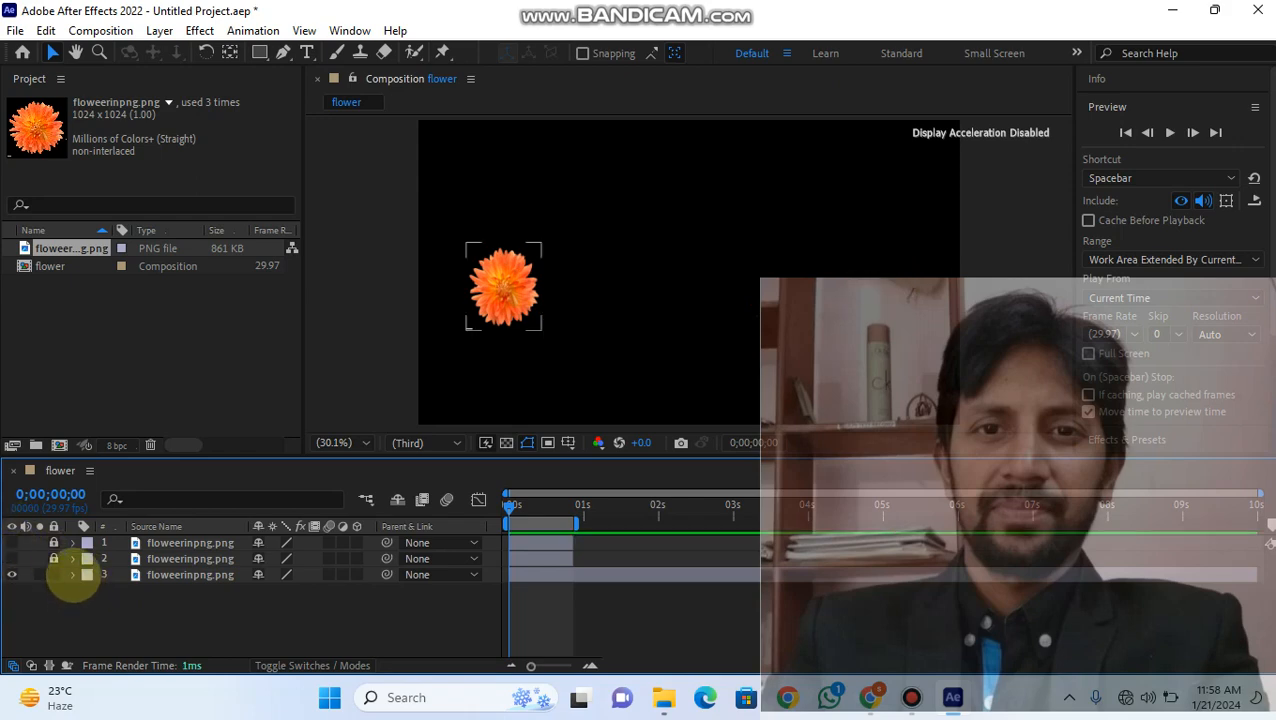
click(72, 574)
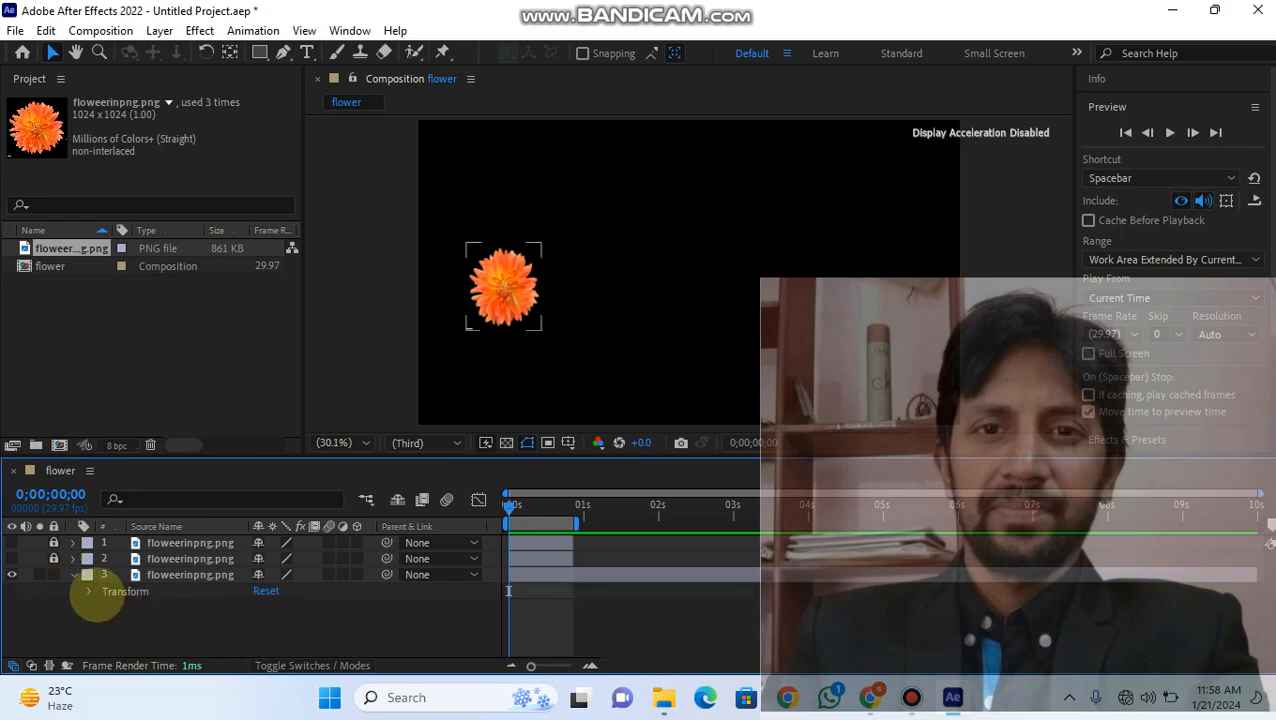
click(89, 591)
scroll(140, 630, down, 1)
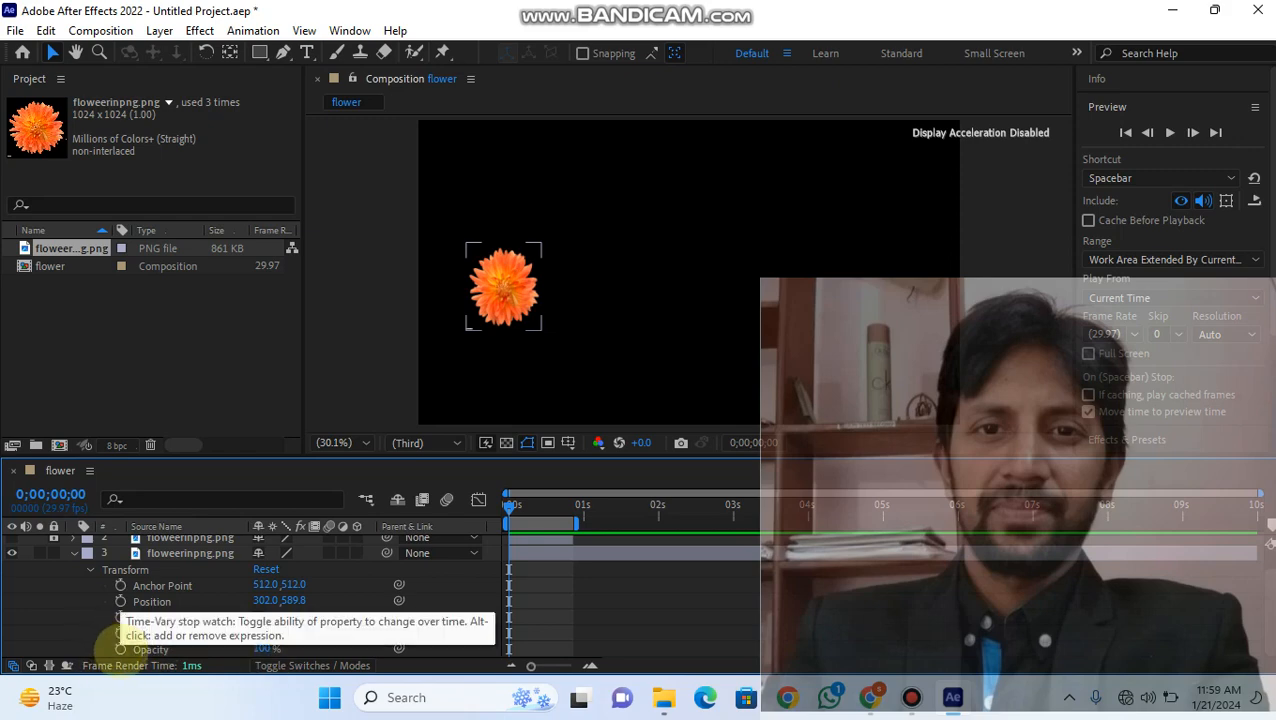
Step: Keyframe the third flower's opacity at 100% at 0;00;00;00 and about 45% at 0;00;00;19
click(120, 649)
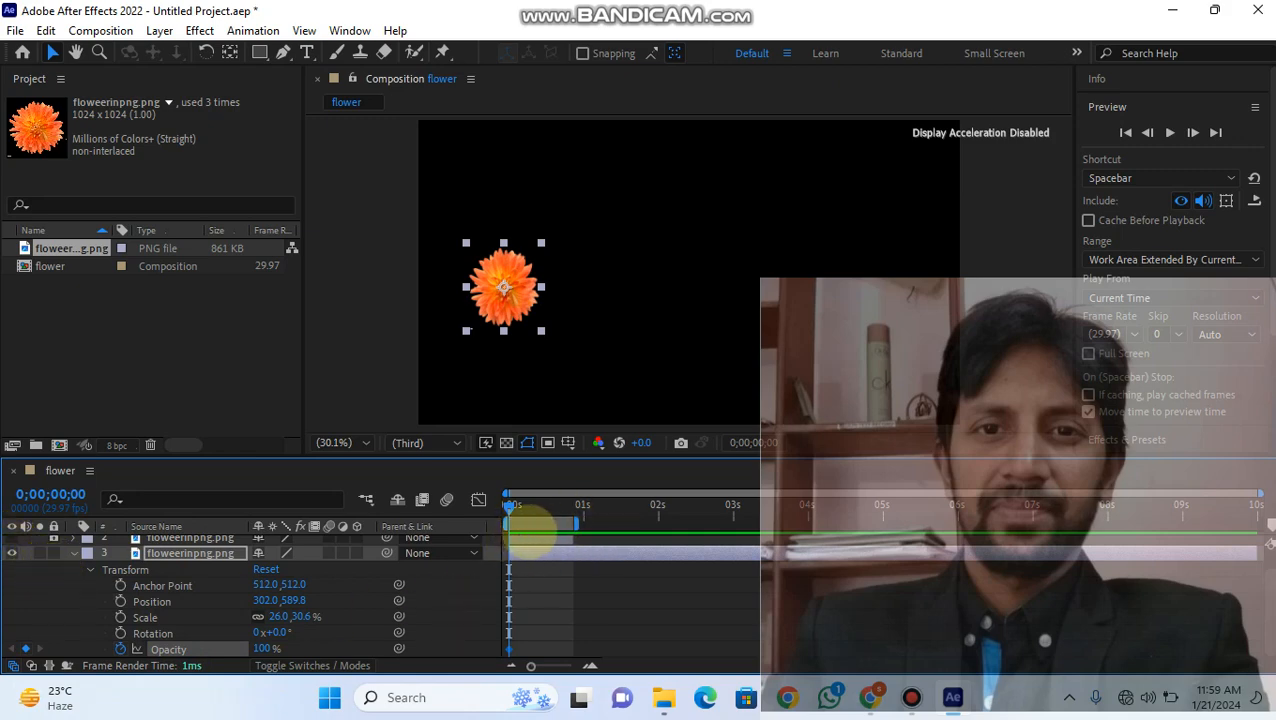
drag(512, 506, 556, 507)
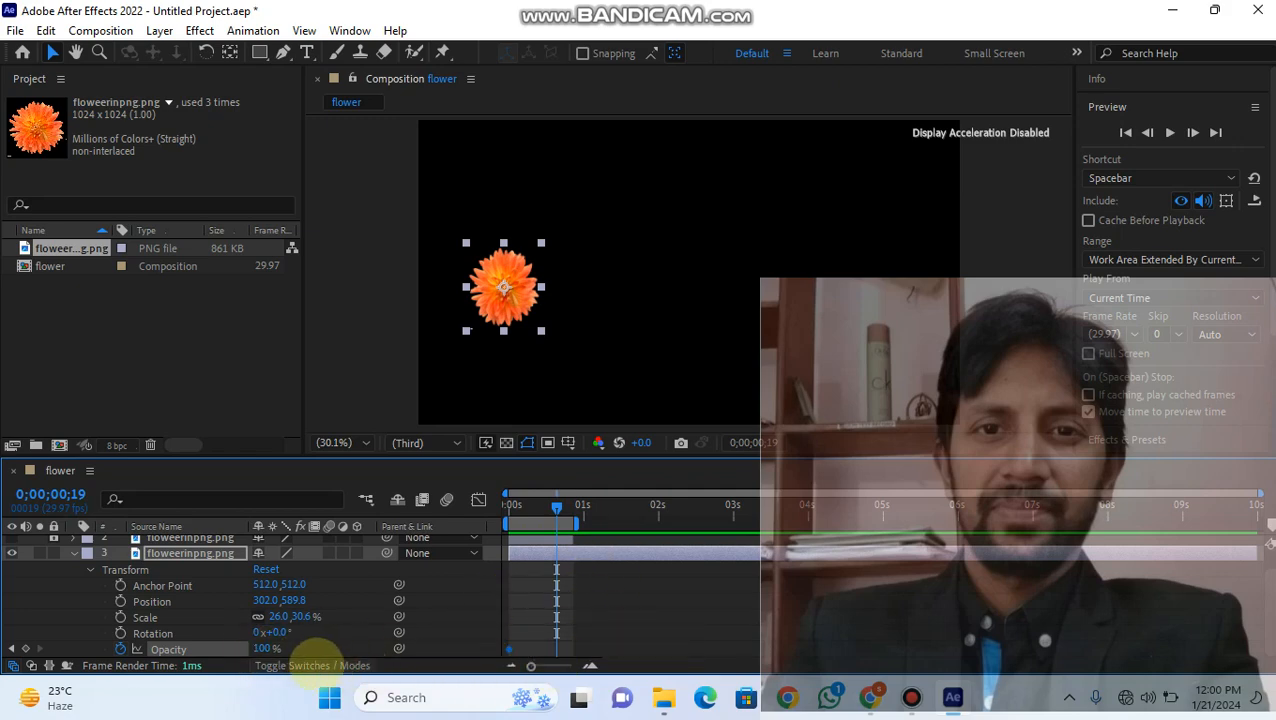
click(260, 649)
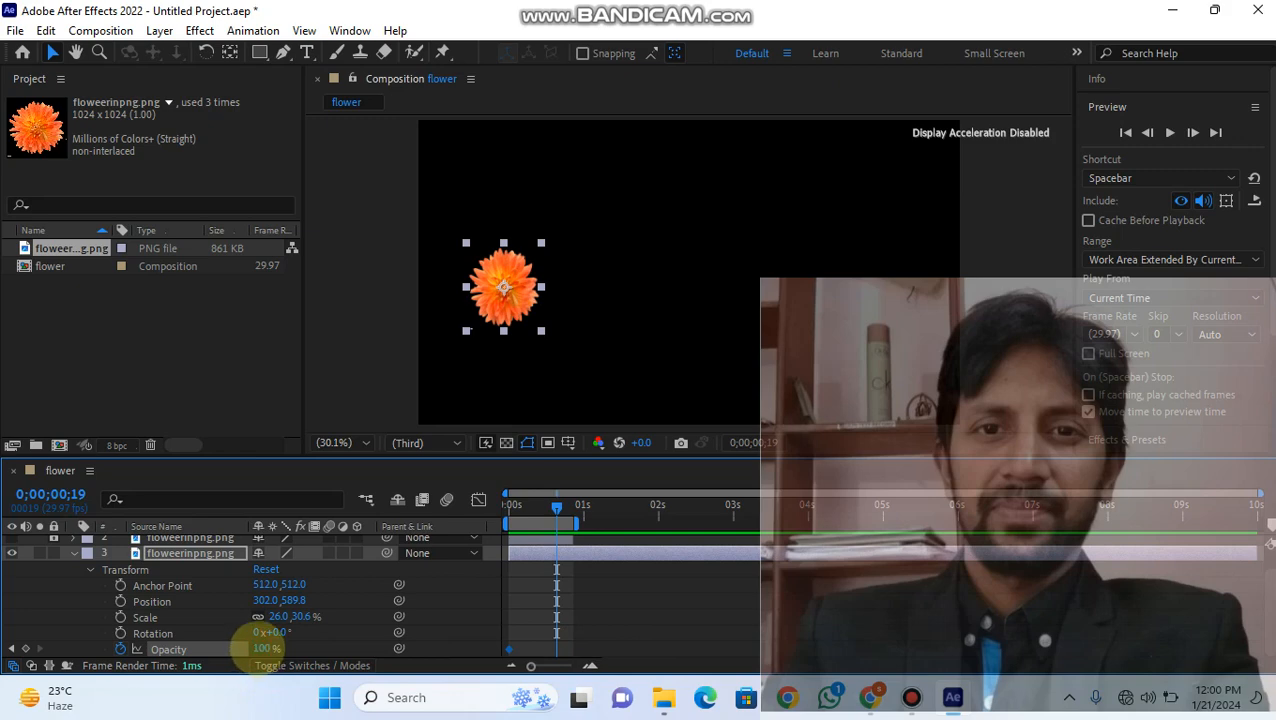
drag(262, 649, 214, 648)
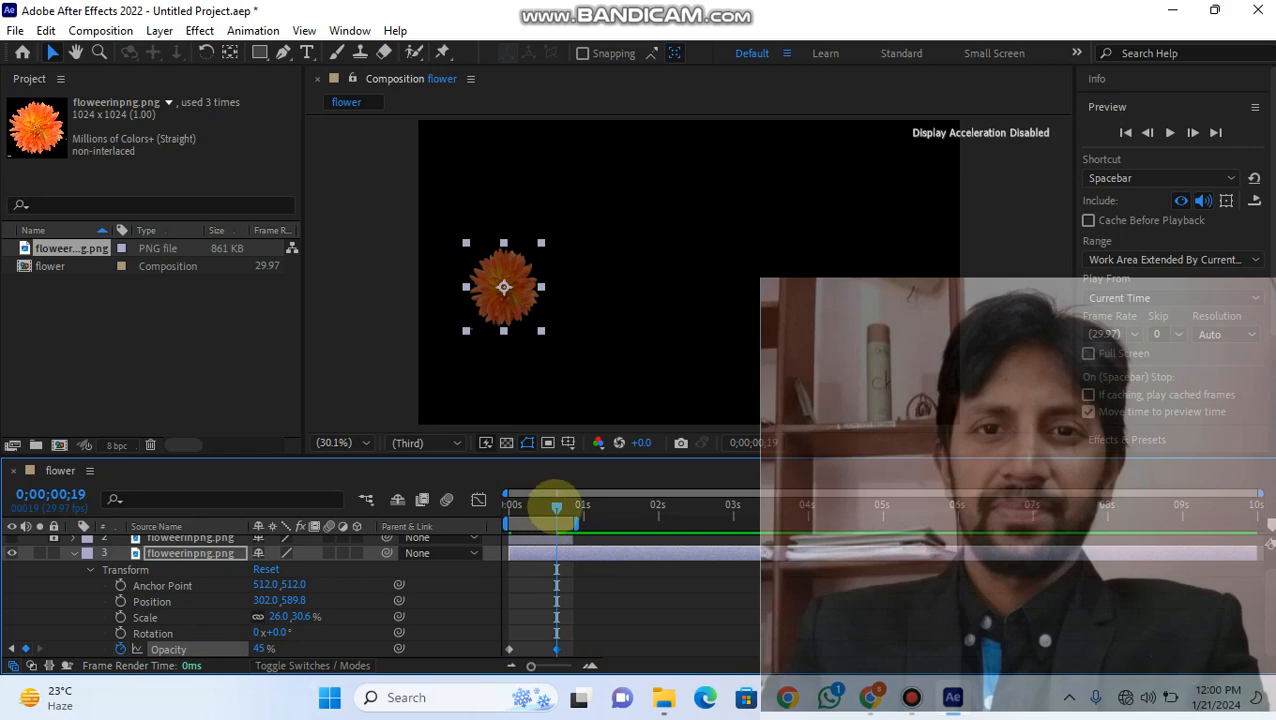
Step: Keyframe the third flower's rotation at 0° at 0;00;00;00 and about 150° at 0;00;00;19, then return the playhead to the start
drag(556, 505, 505, 510)
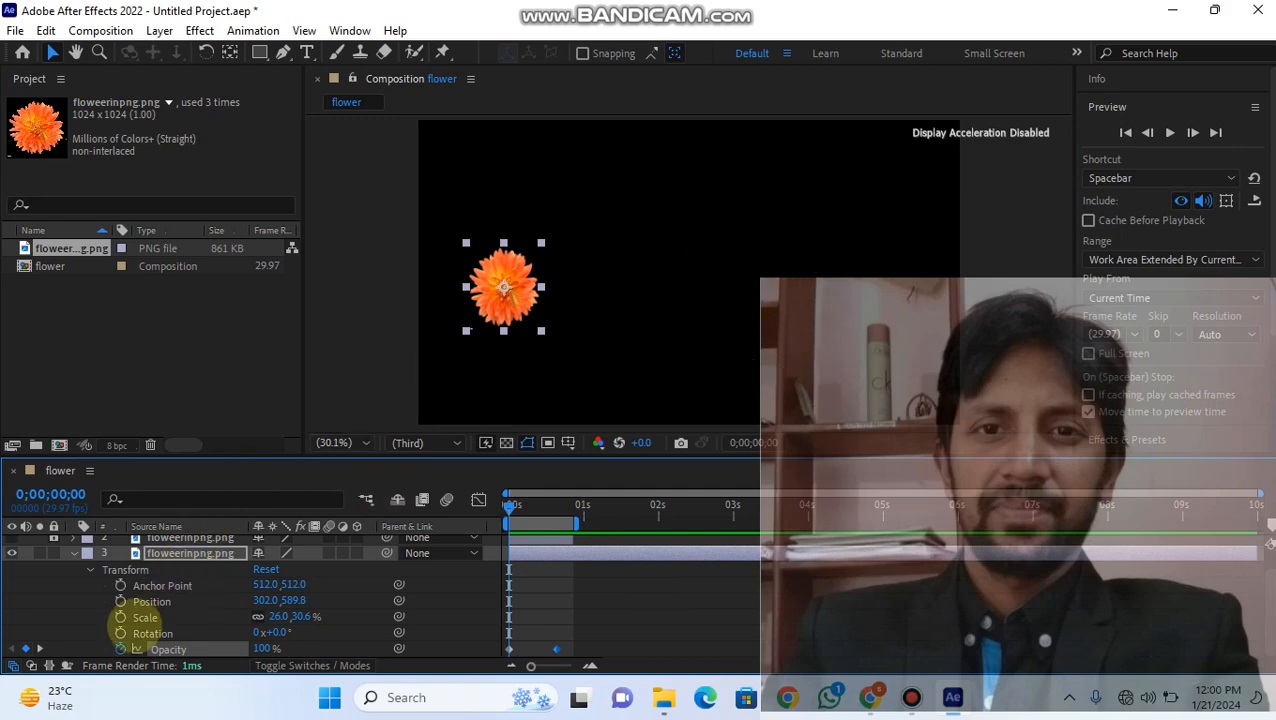
click(119, 633)
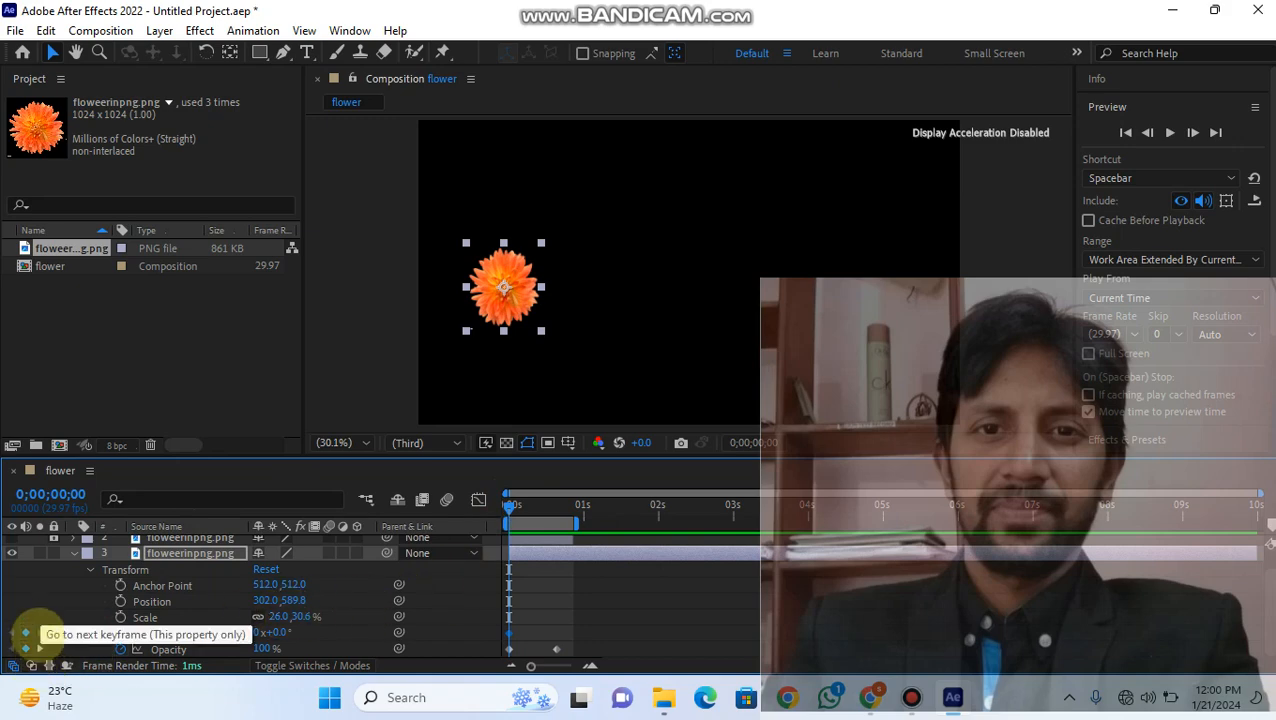
click(40, 648)
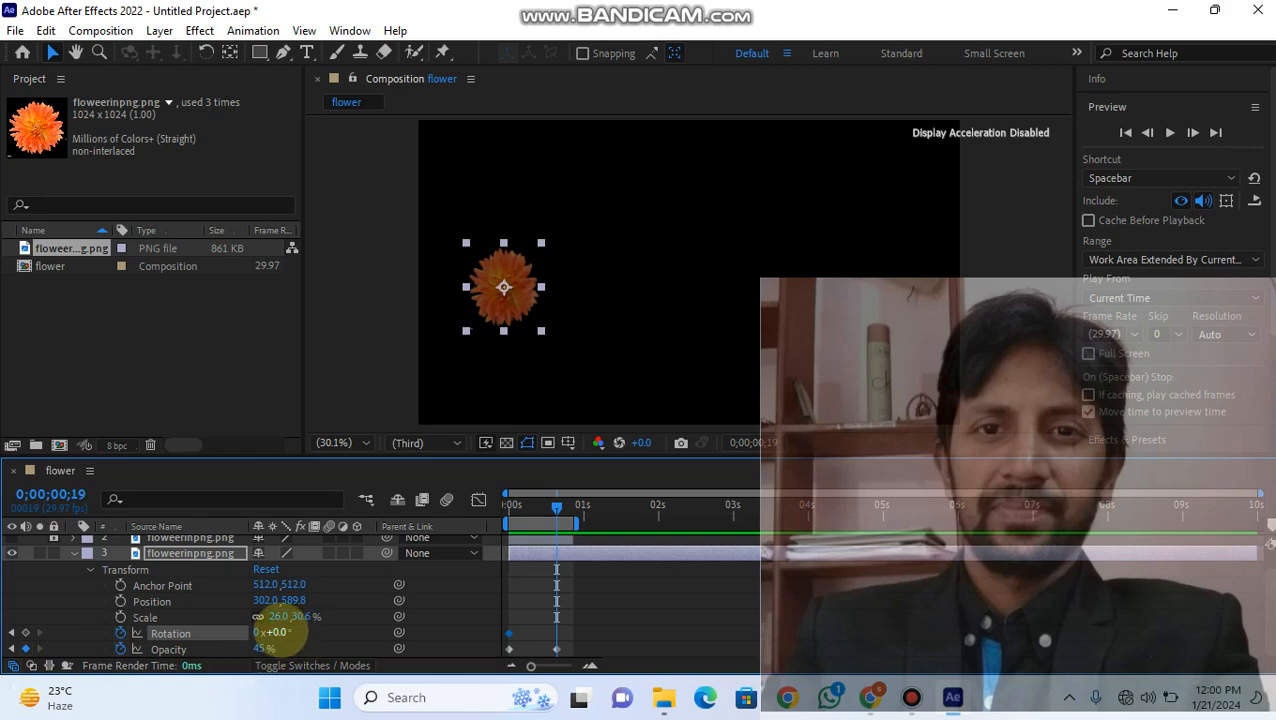
drag(293, 632, 427, 634)
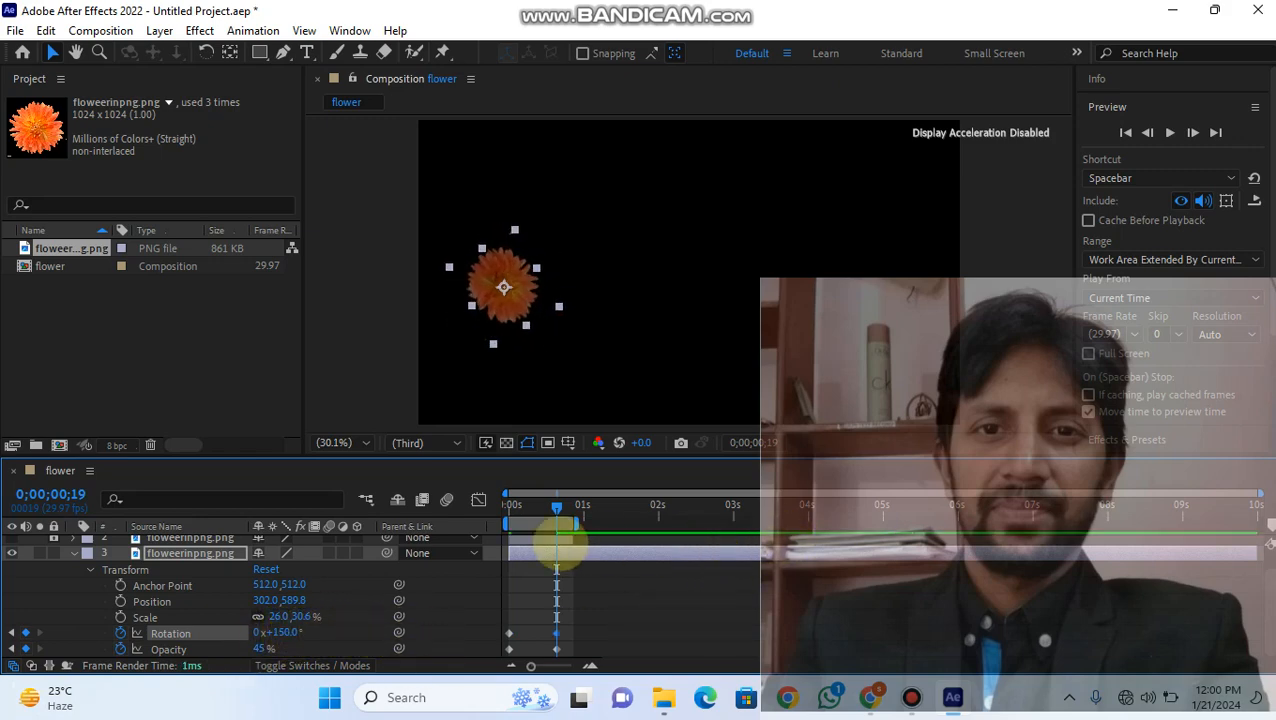
drag(556, 507, 505, 510)
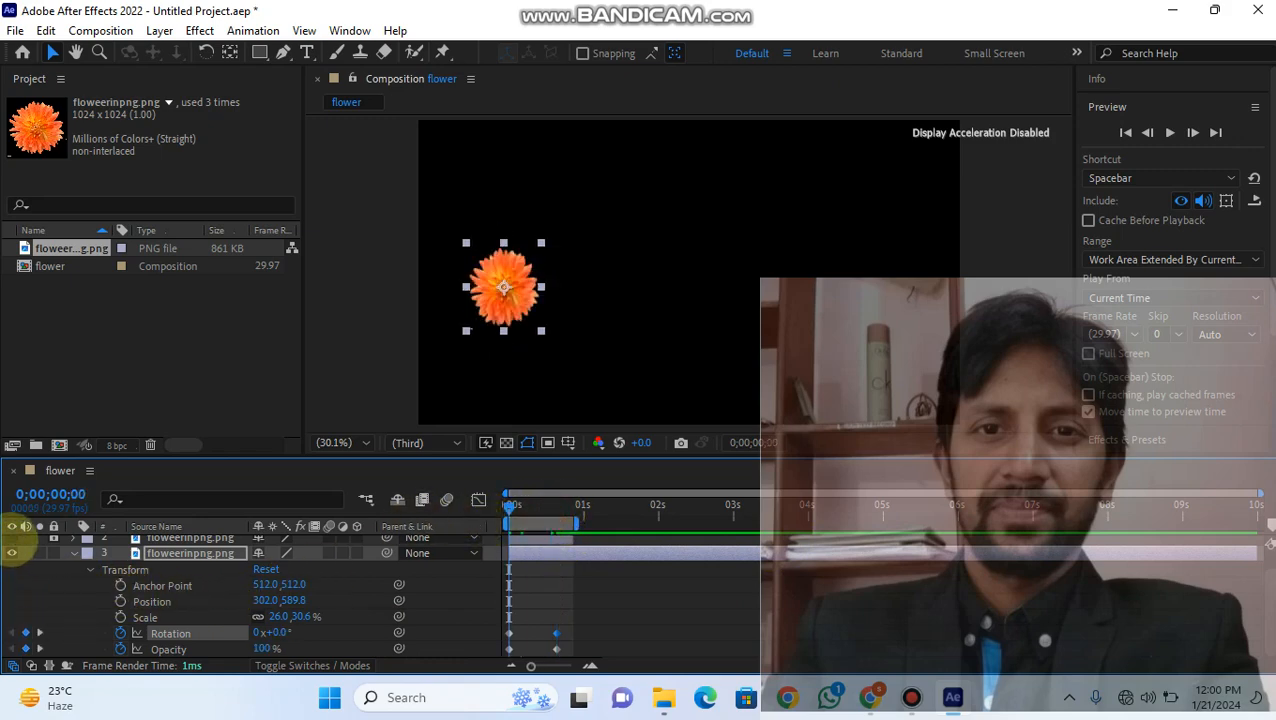
Step: Show the two earlier flower layers again and unlock both of them
scroll(68, 587, up, 1)
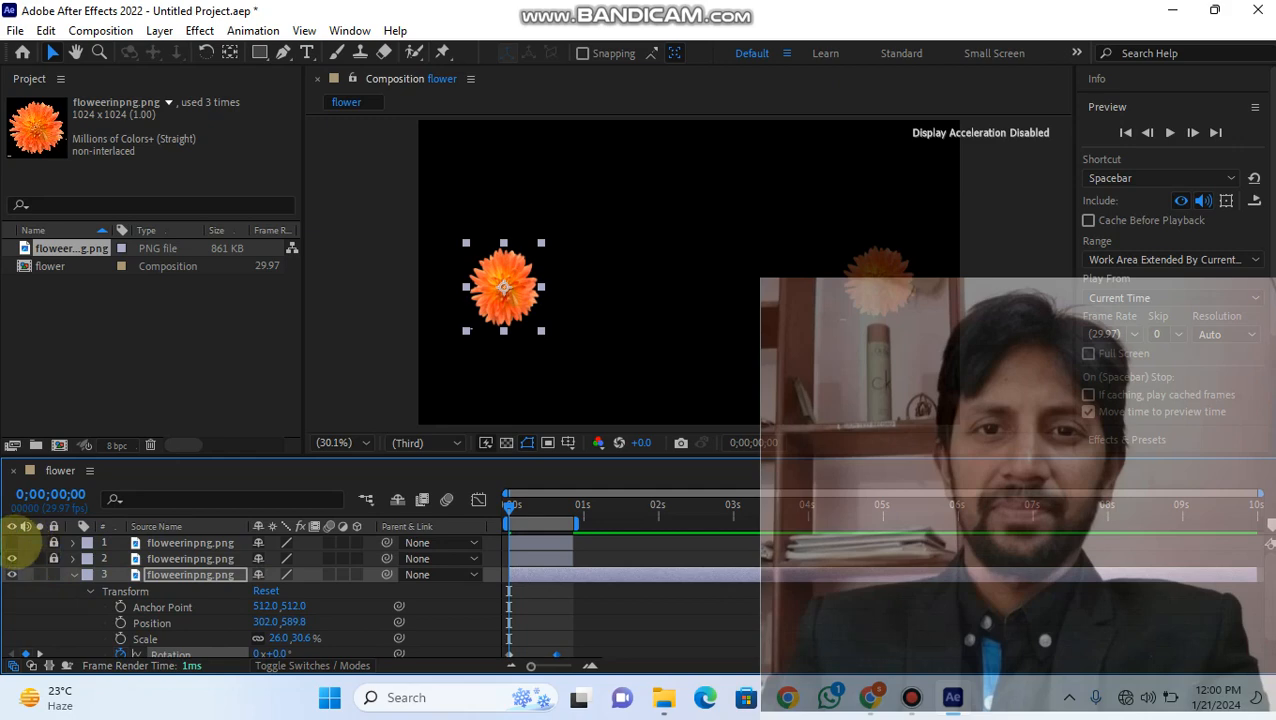
click(13, 542)
click(53, 558)
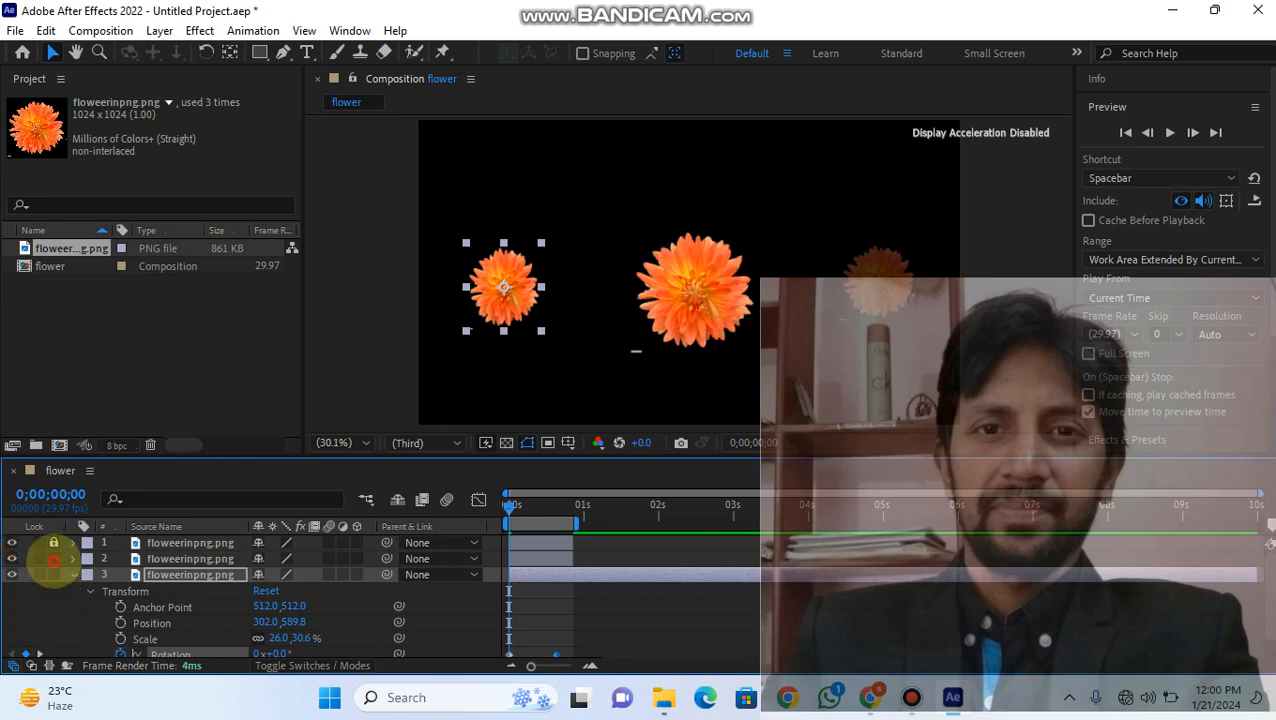
click(53, 542)
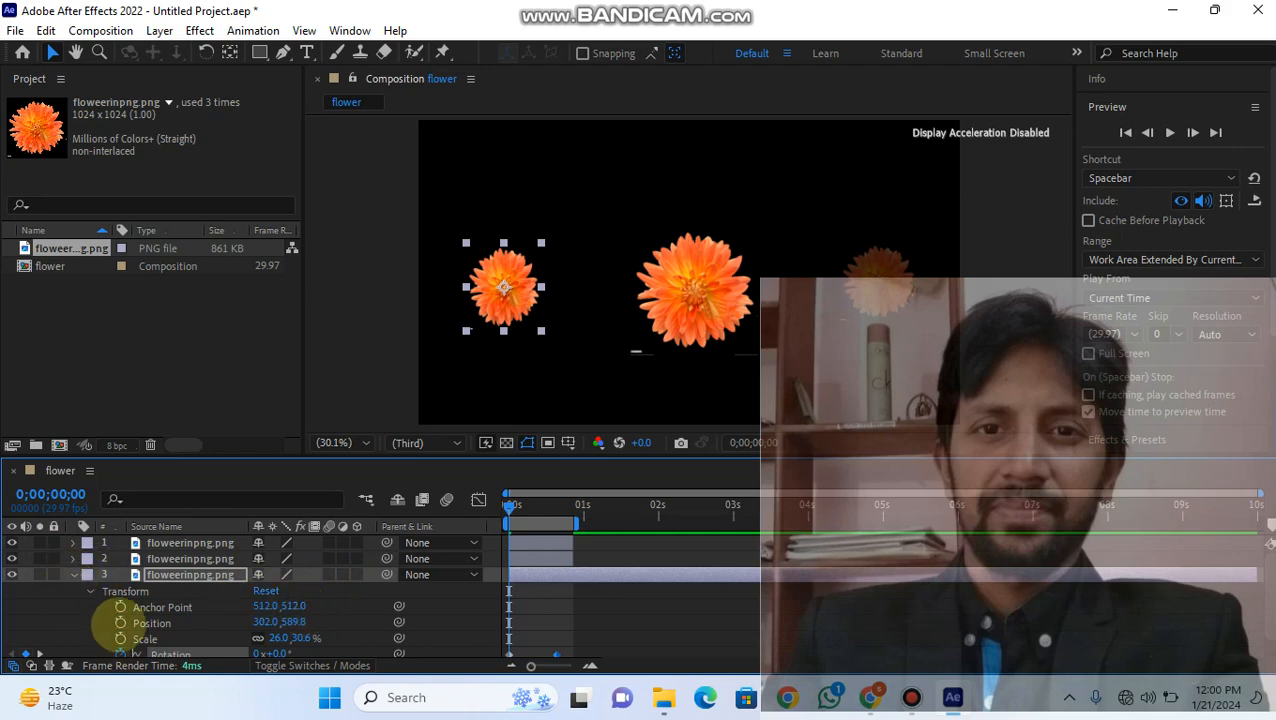
Step: Collapse the third flower layer's properties and lock all three flower layers
click(74, 574)
click(54, 545)
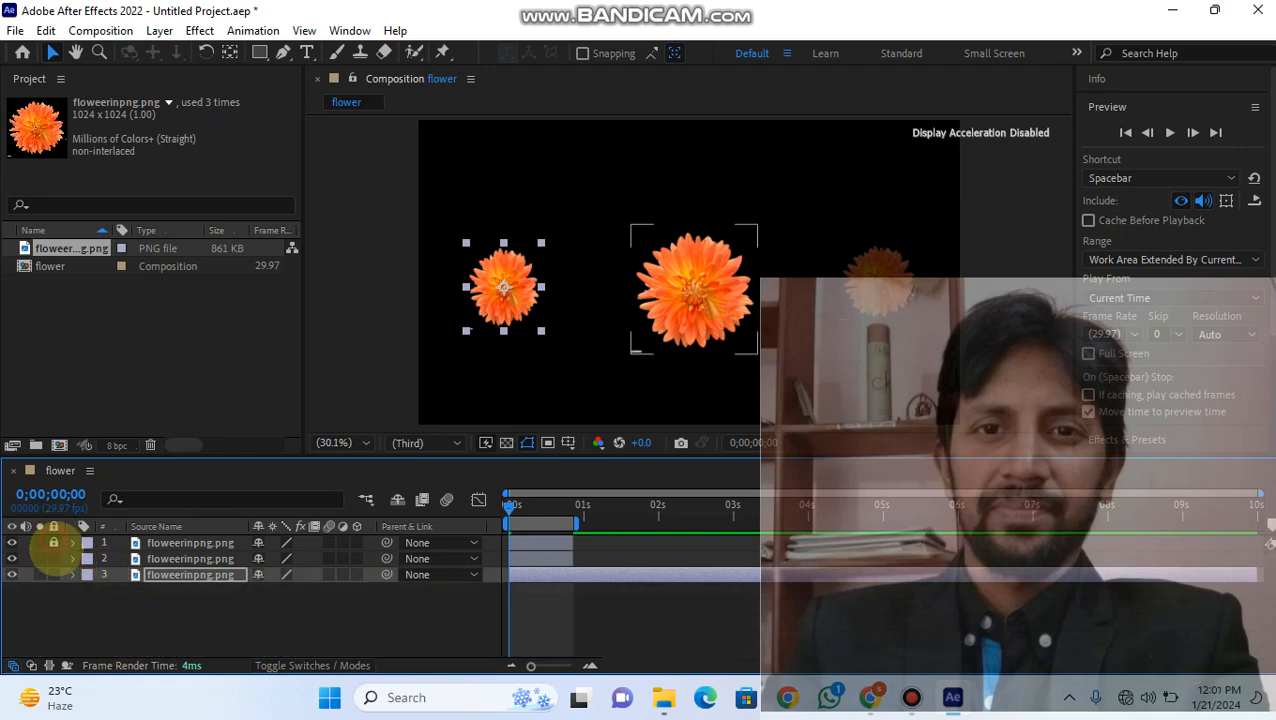
click(54, 556)
click(54, 574)
click(54, 576)
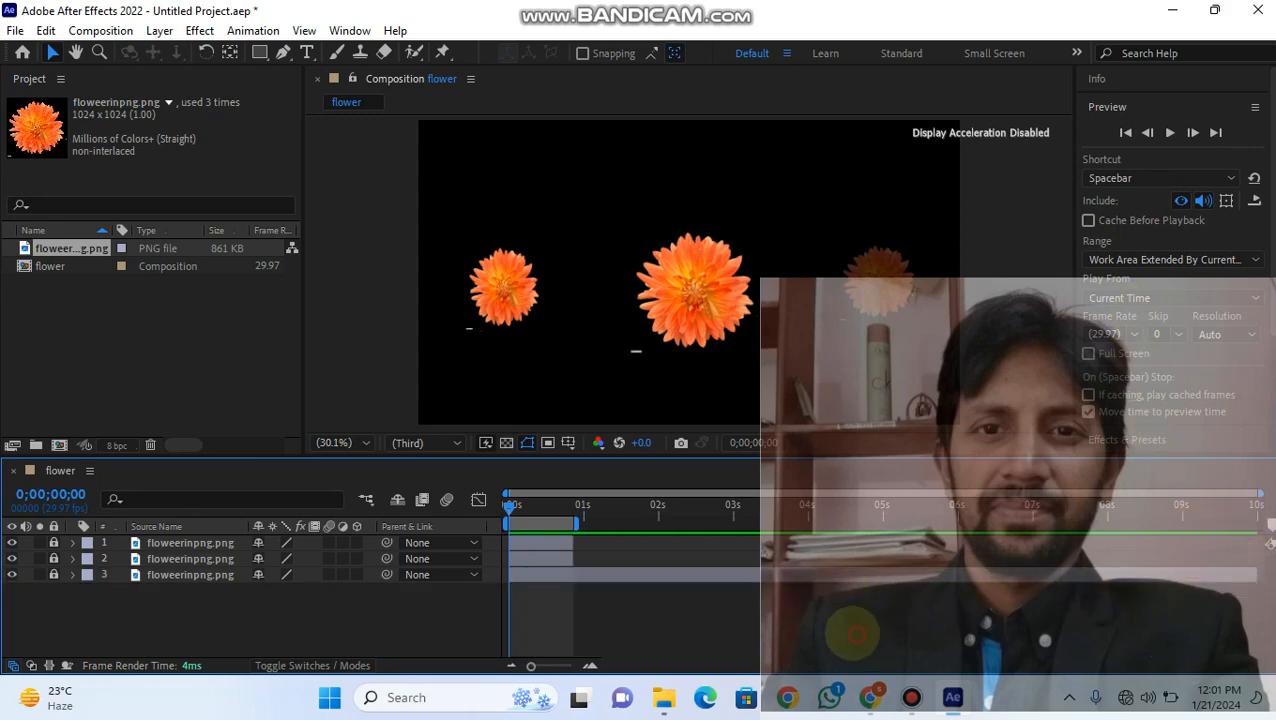
Step: Trim the unlocked third flower layer to end with the other two just before one second, and lock it again
click(53, 574)
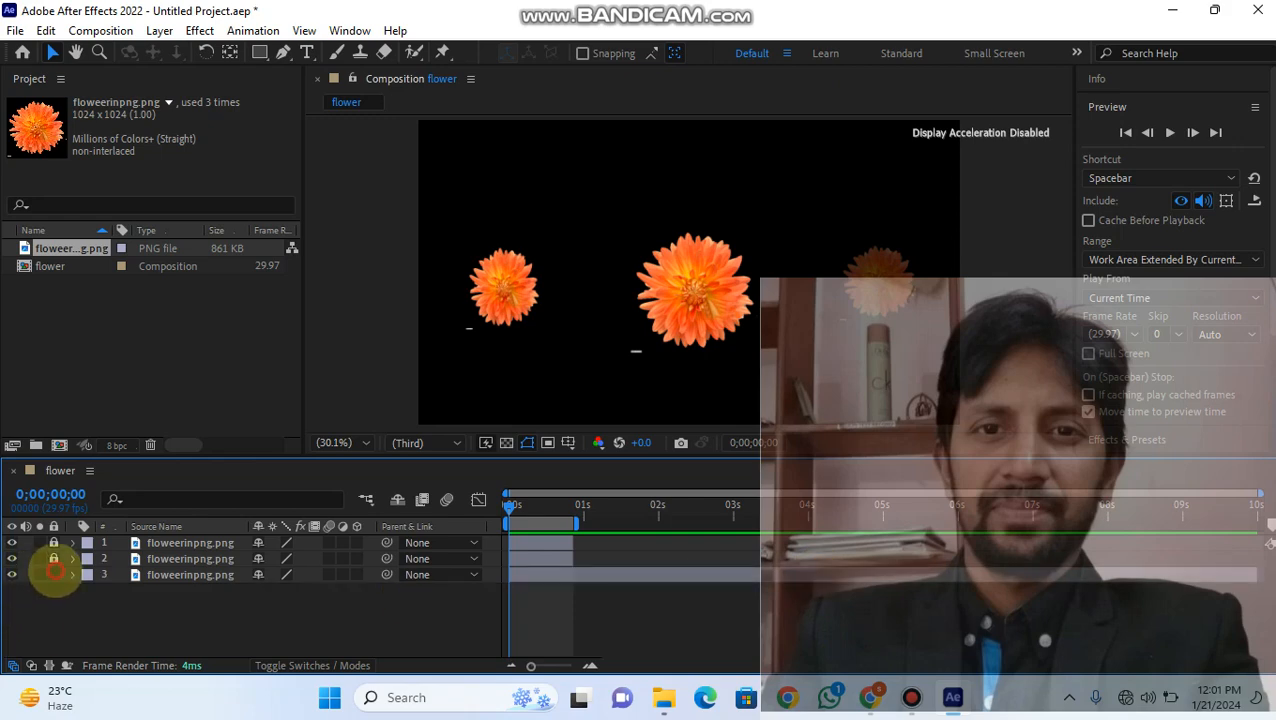
click(1240, 575)
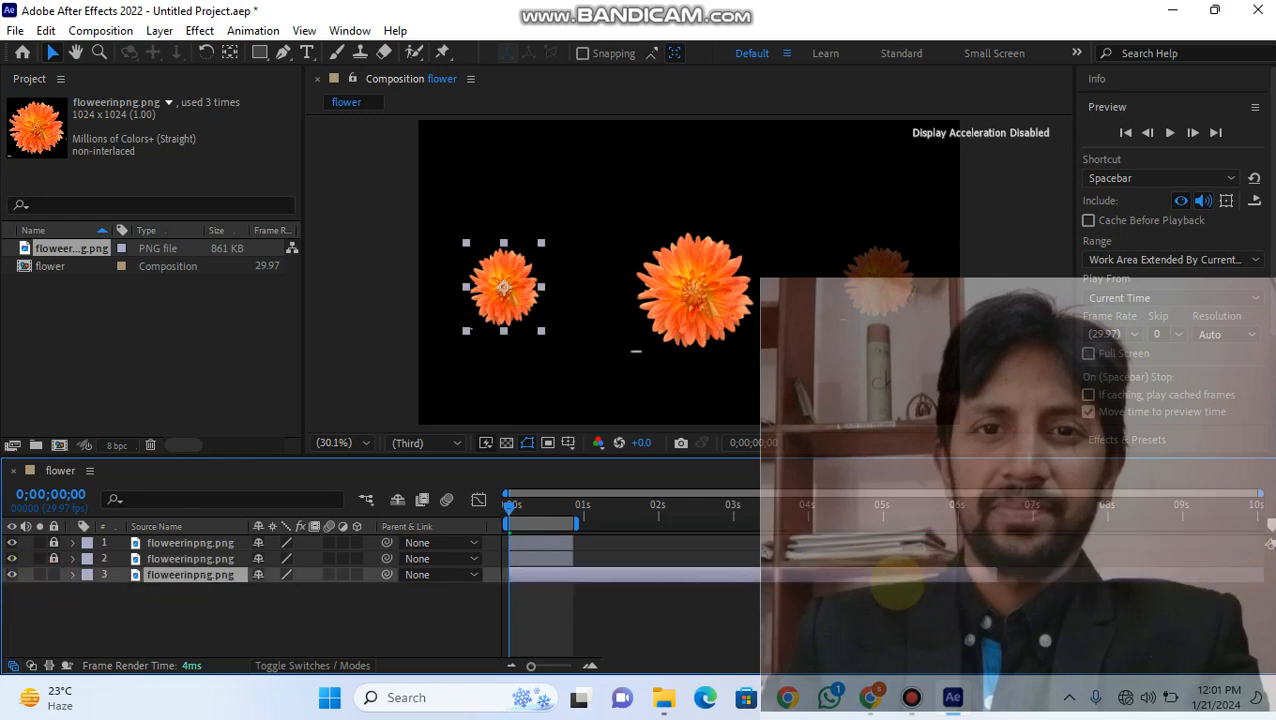
drag(625, 570, 572, 572)
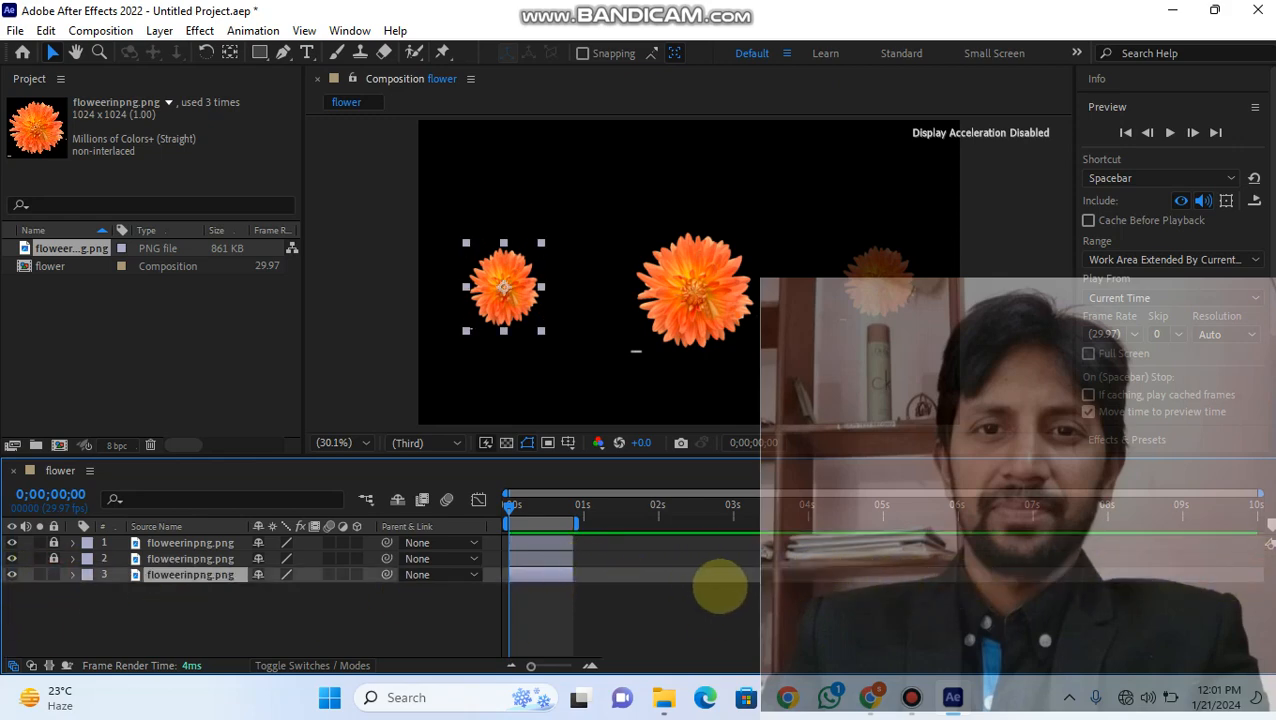
drag(1253, 494, 731, 505)
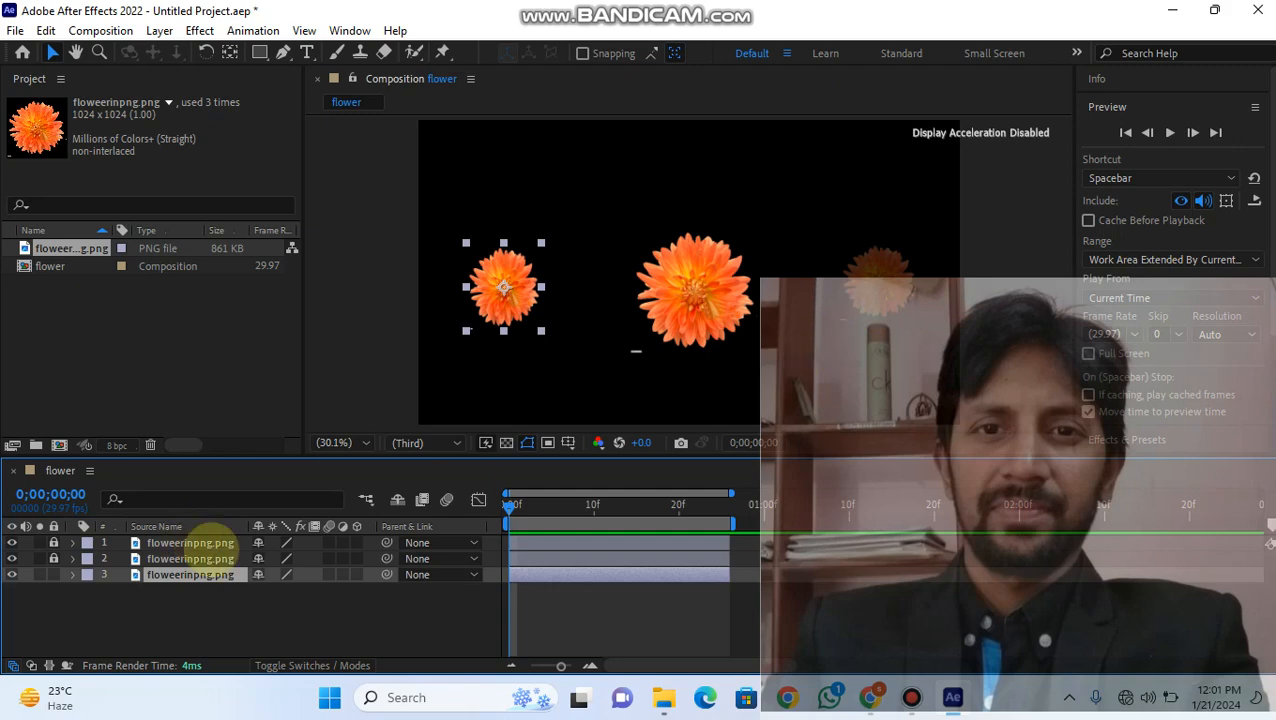
click(57, 600)
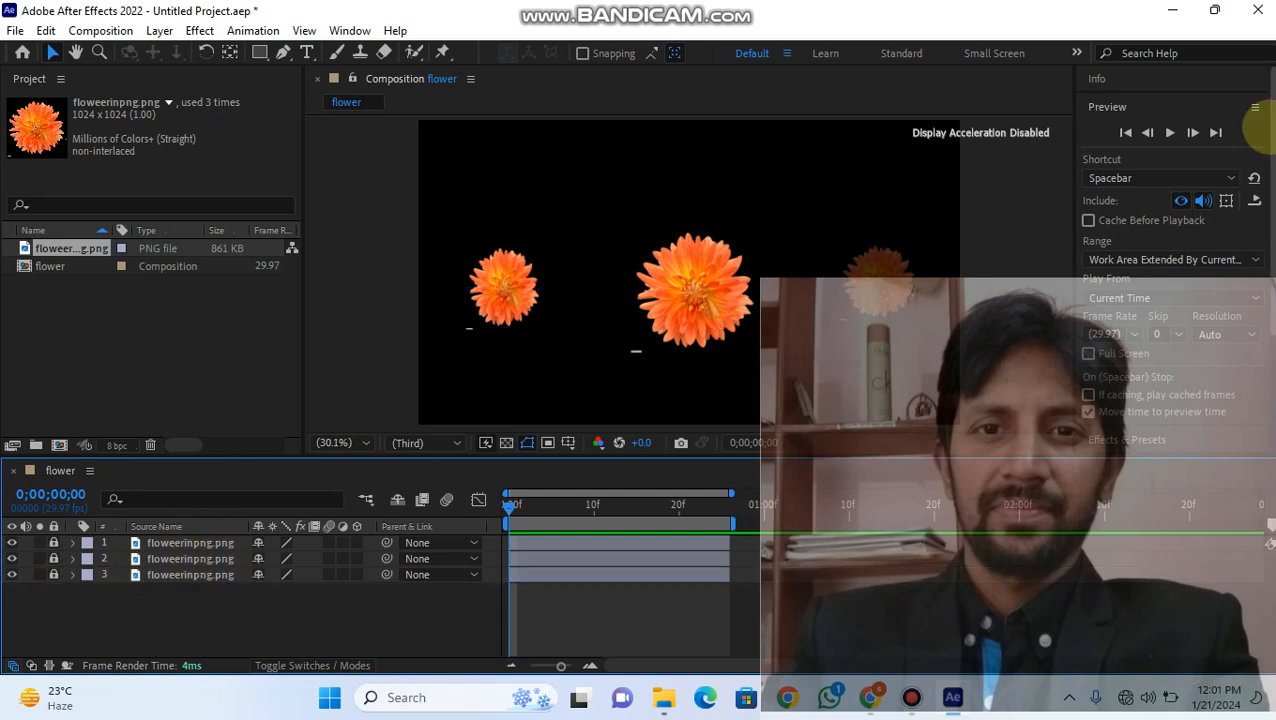
Step: Play the flower animation as a looping preview and stop playback
click(1170, 132)
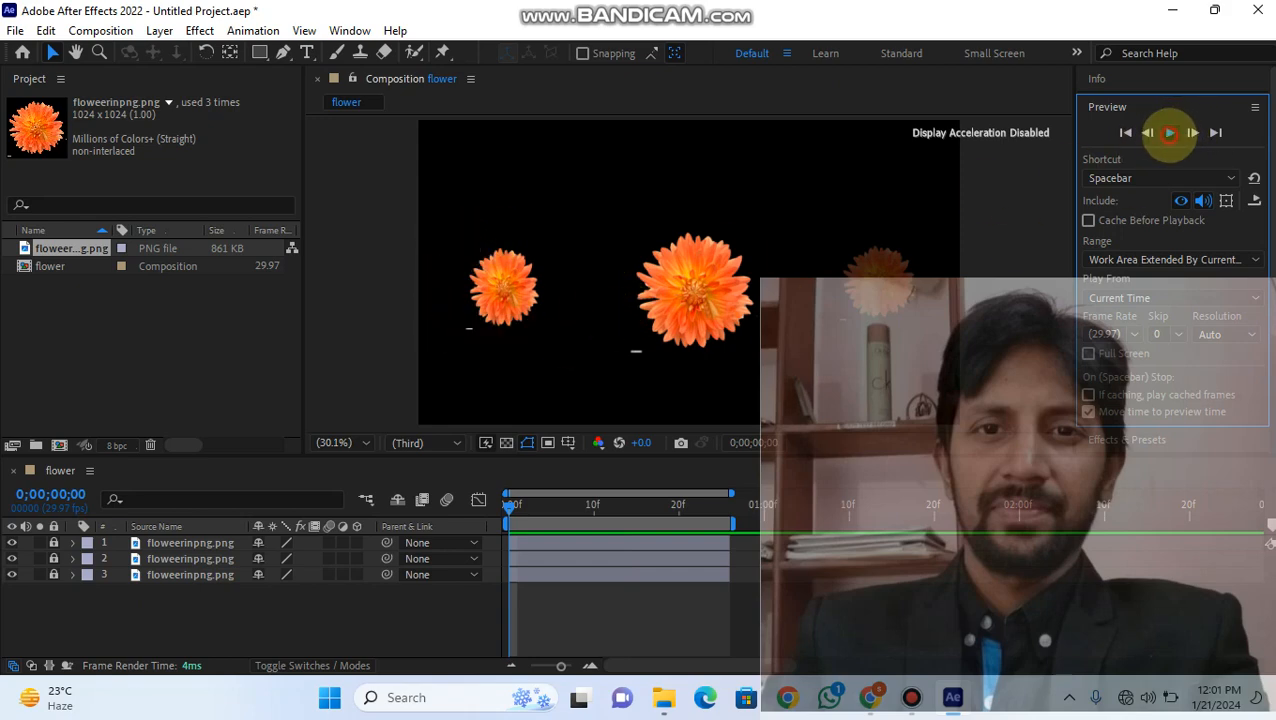
click(1170, 132)
click(1170, 132)
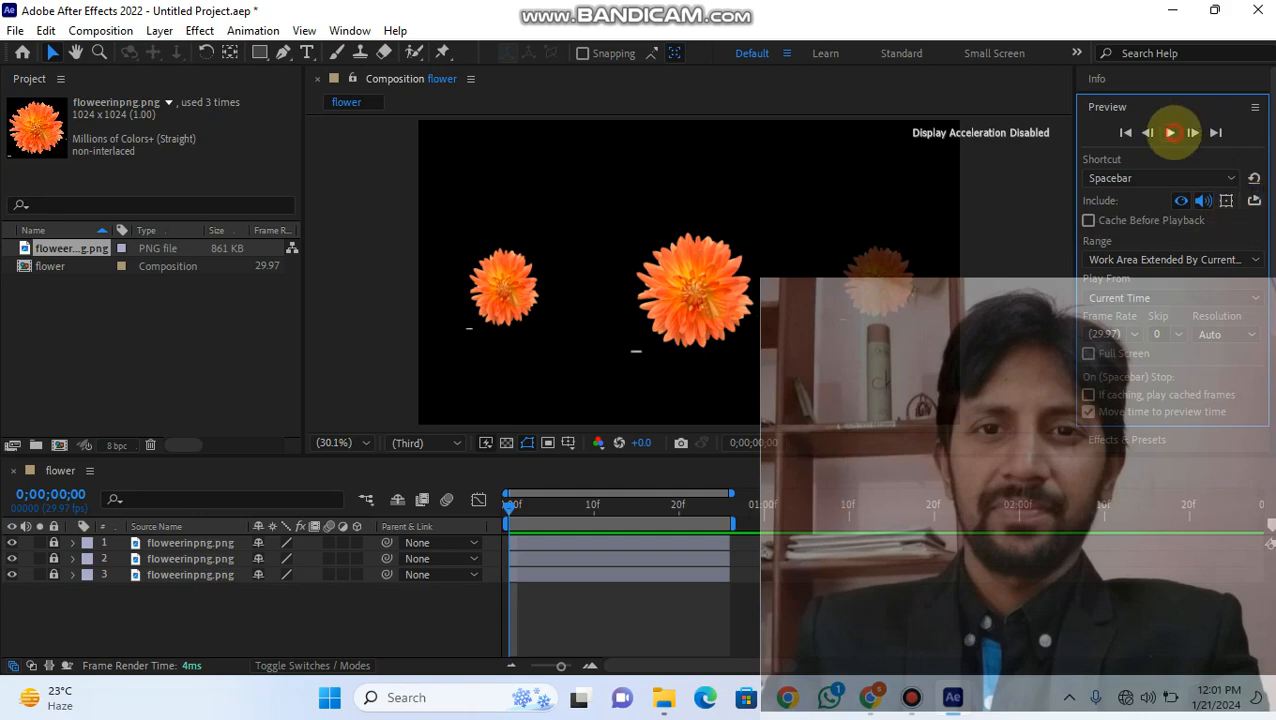
click(1170, 132)
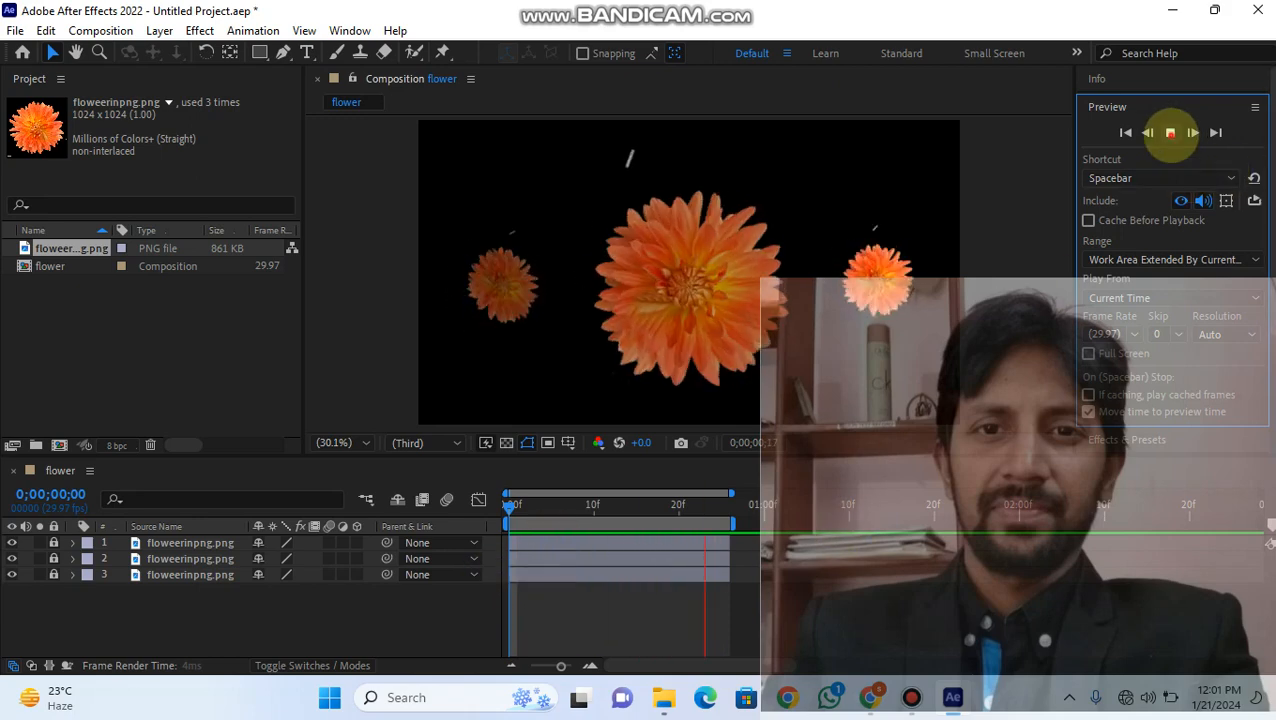
click(1170, 132)
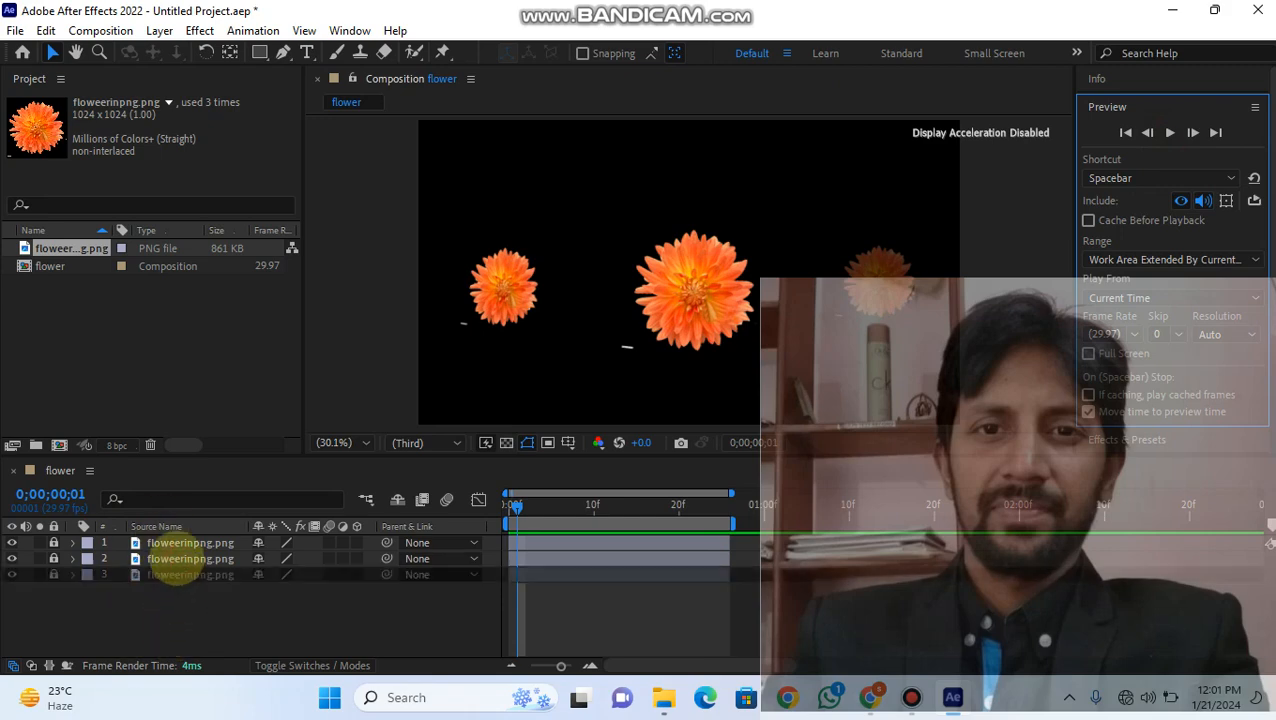
Step: Unlock all three flower layers
drag(189, 604, 157, 530)
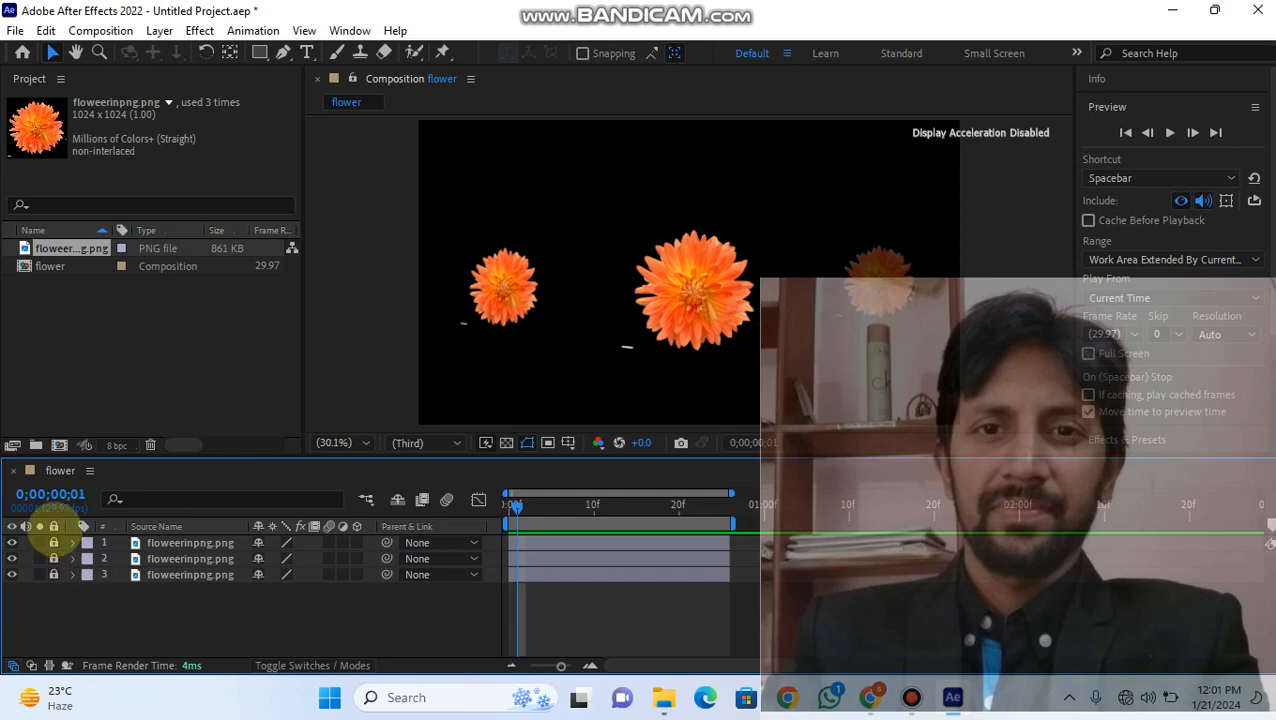
click(53, 575)
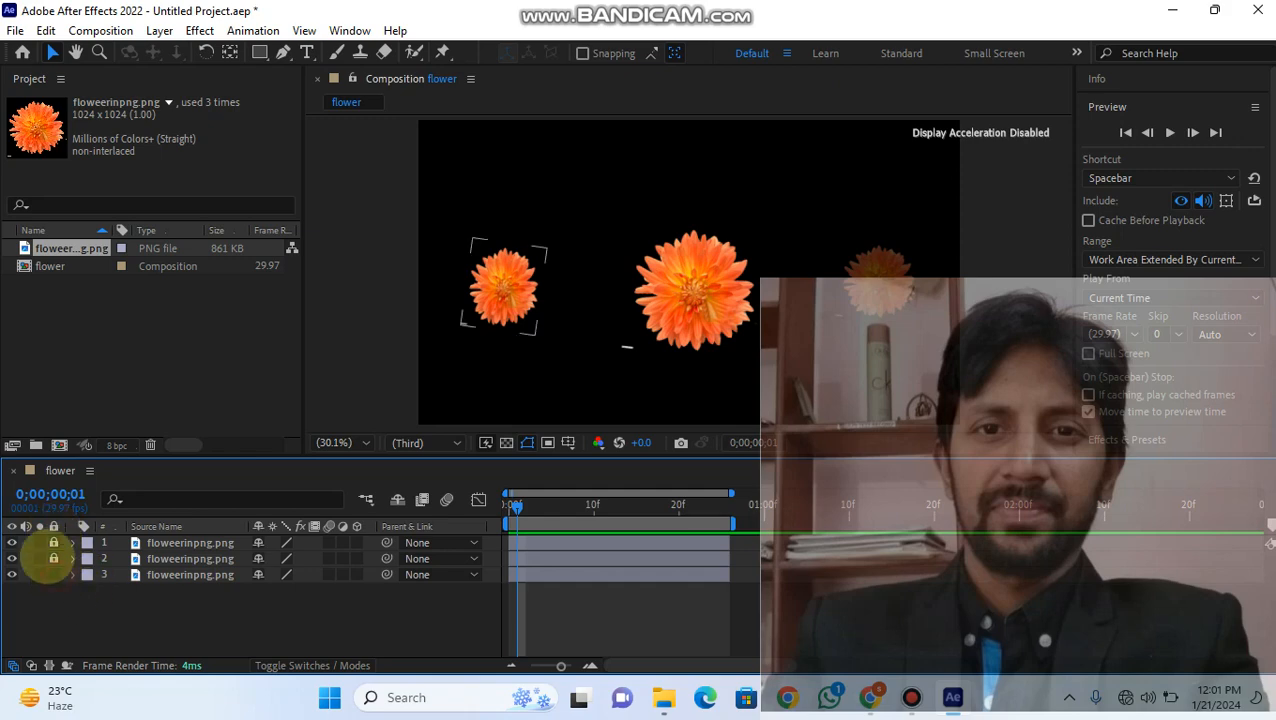
click(53, 557)
click(51, 539)
Step: Select all three flower layers together in the timeline
click(178, 577)
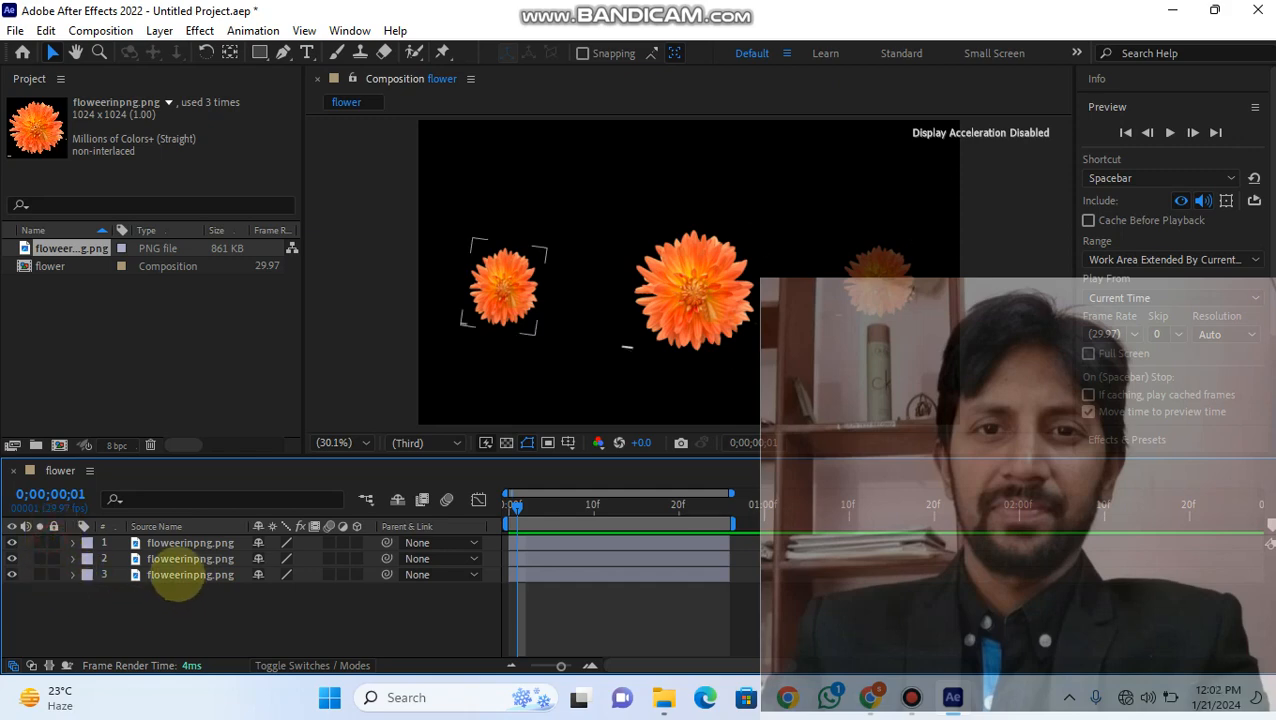
shift+click(176, 555)
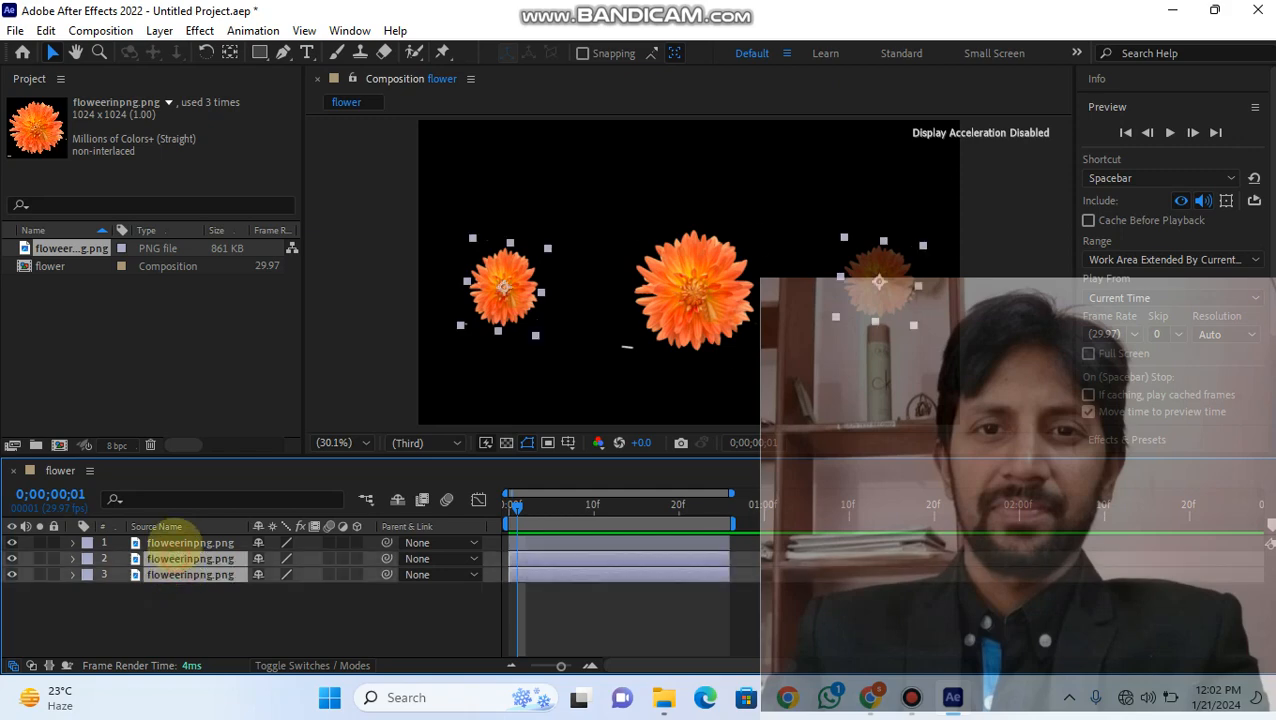
shift+click(176, 543)
click(176, 628)
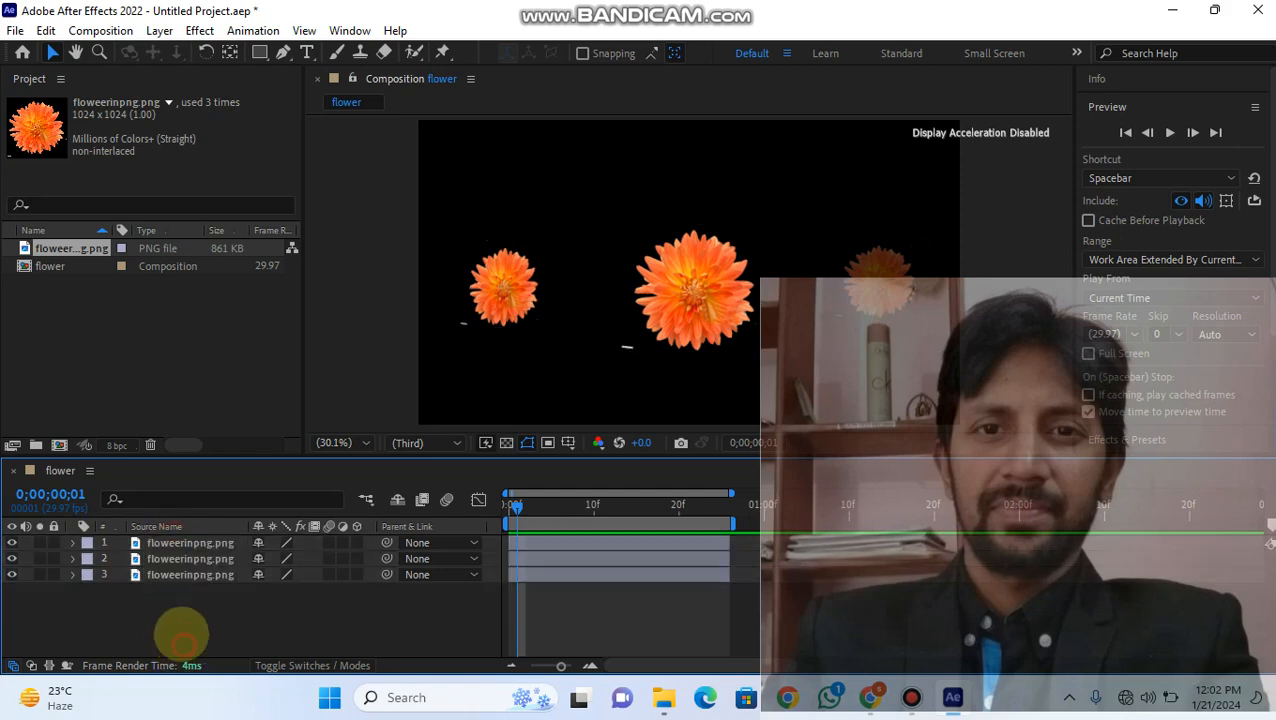
click(166, 575)
shift+click(171, 541)
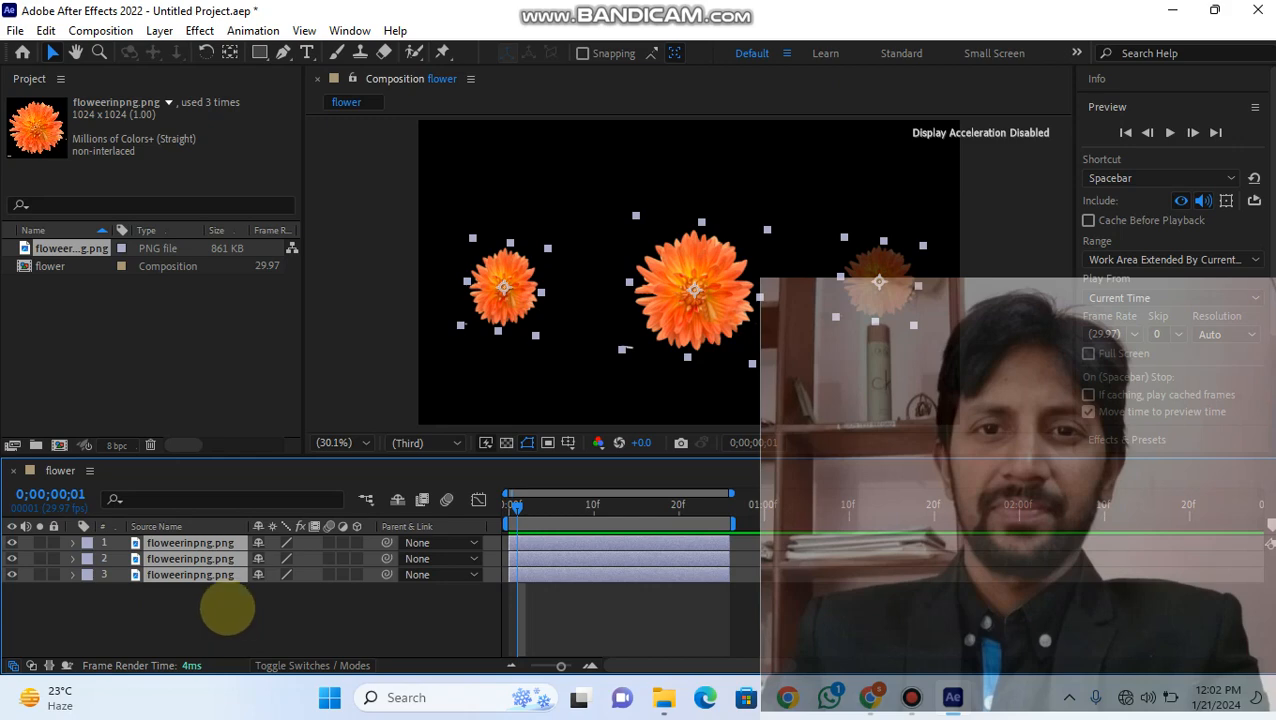
click(350, 30)
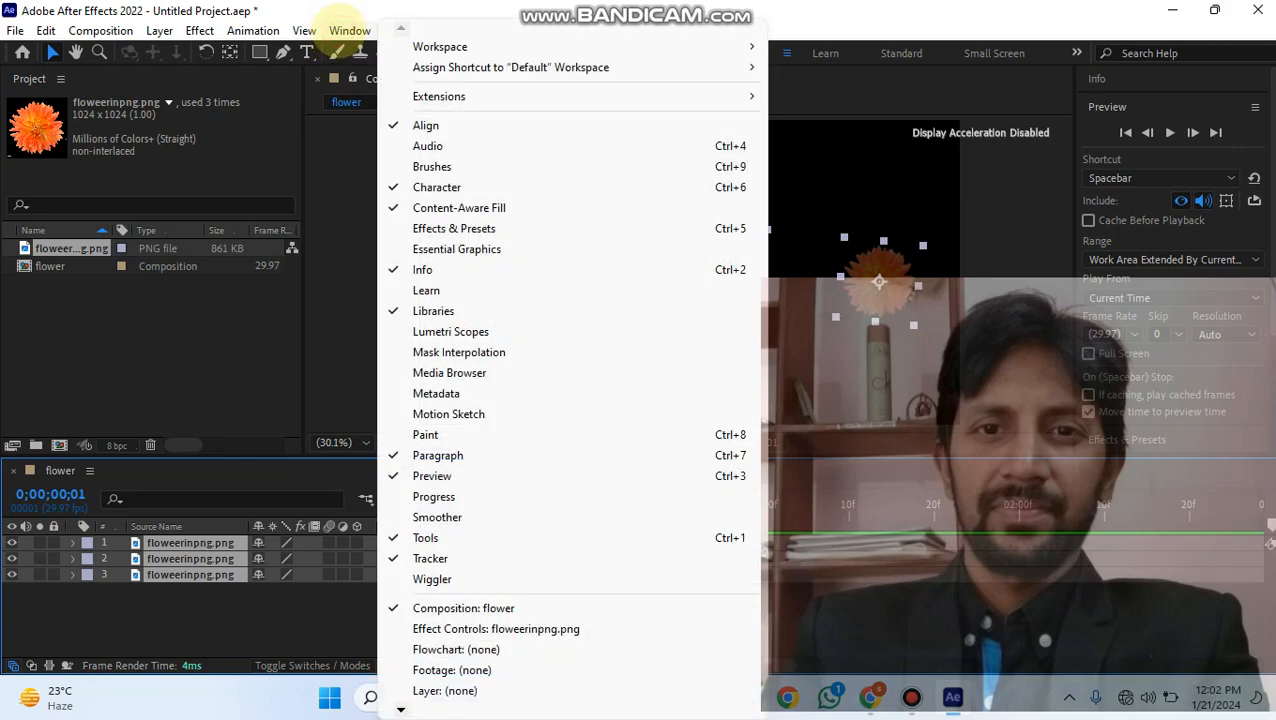
mouse_move(304, 30)
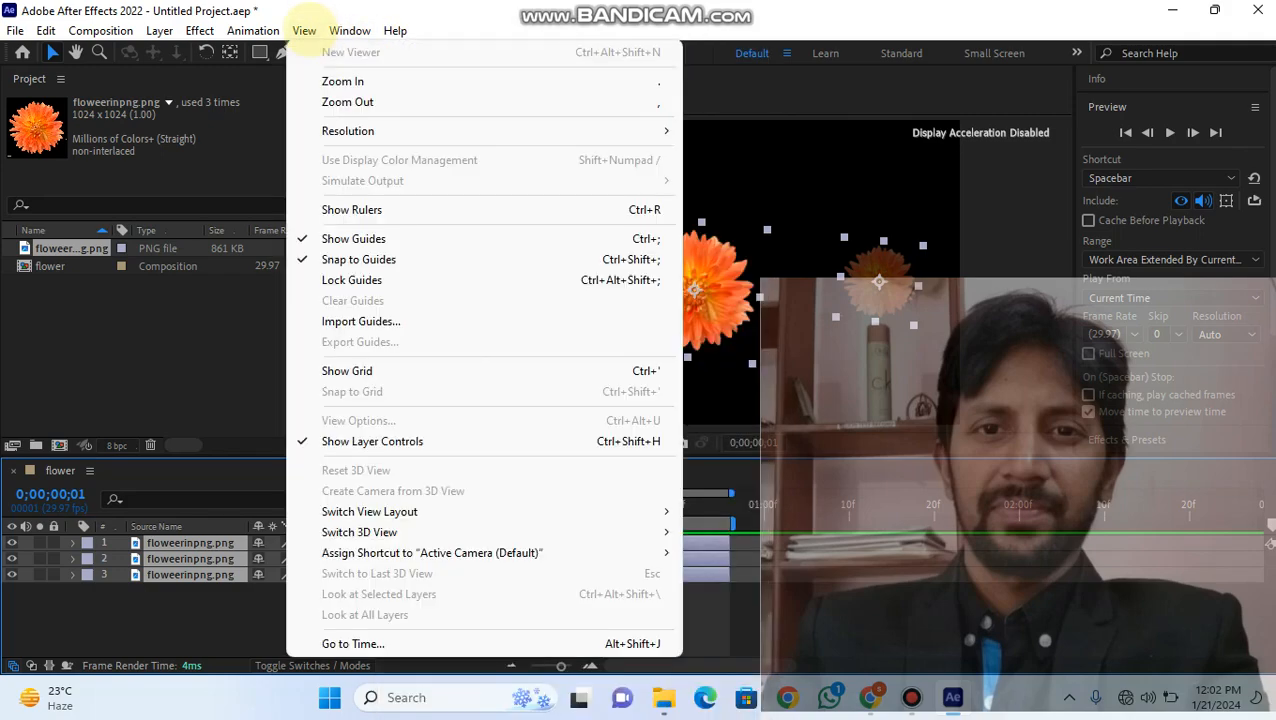